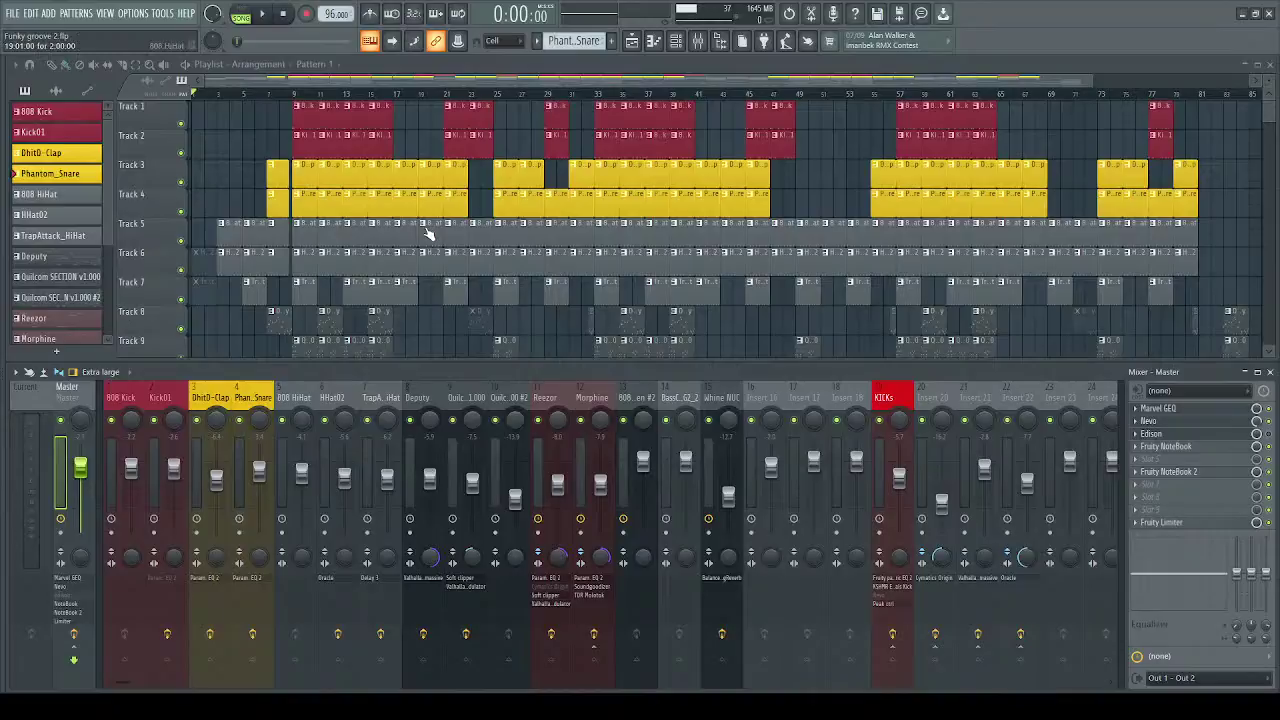
# Solo the Deputy mixer channel, unmute the other melodic and bass channels on inserts 9 to 15, and briefly audition the song
pyautogui.scroll(-3, 431, 232)
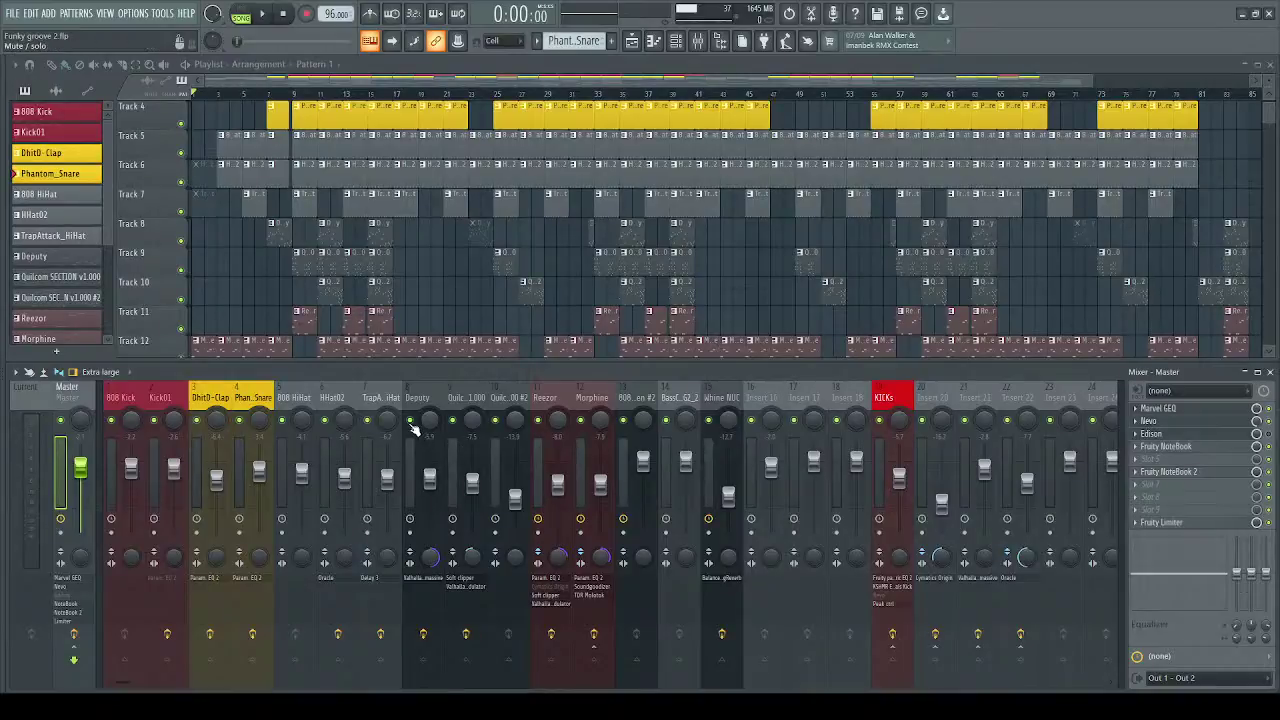
pyautogui.rightClick(410, 422)
pyautogui.click(452, 421)
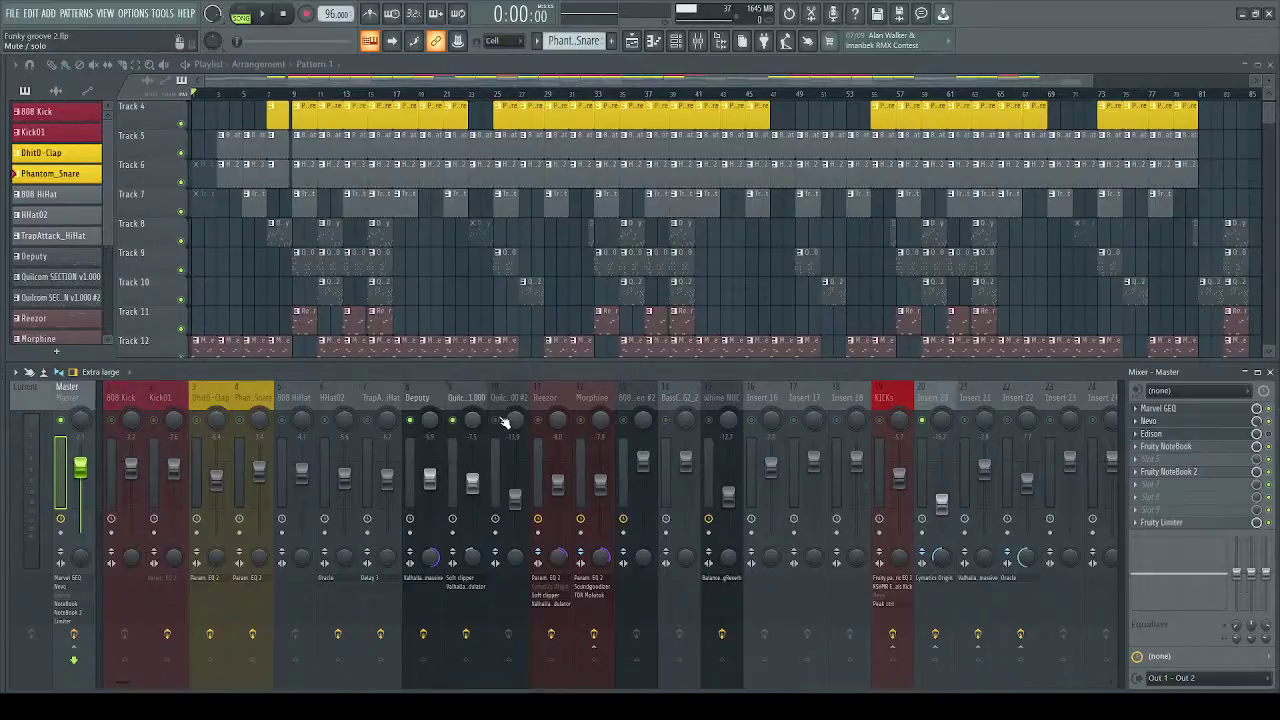
pyautogui.click(495, 421)
pyautogui.click(538, 421)
pyautogui.click(581, 421)
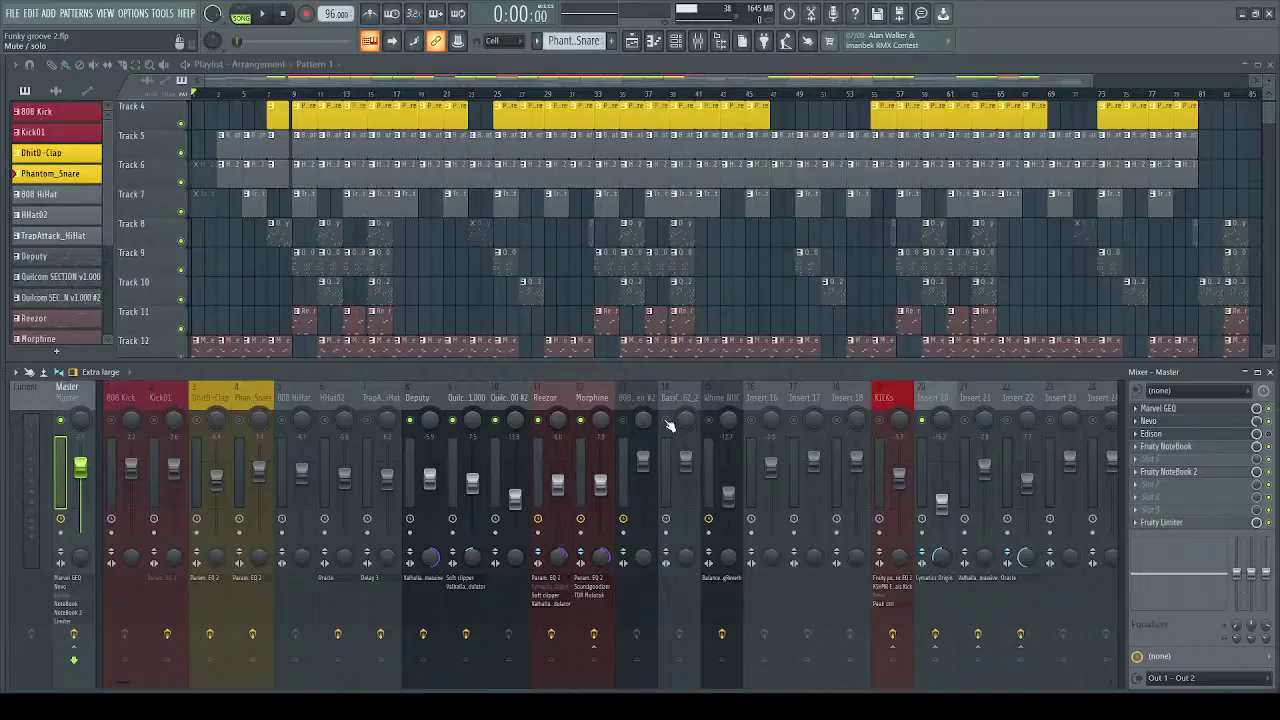
pyautogui.click(666, 421)
pyautogui.click(643, 421)
pyautogui.click(709, 421)
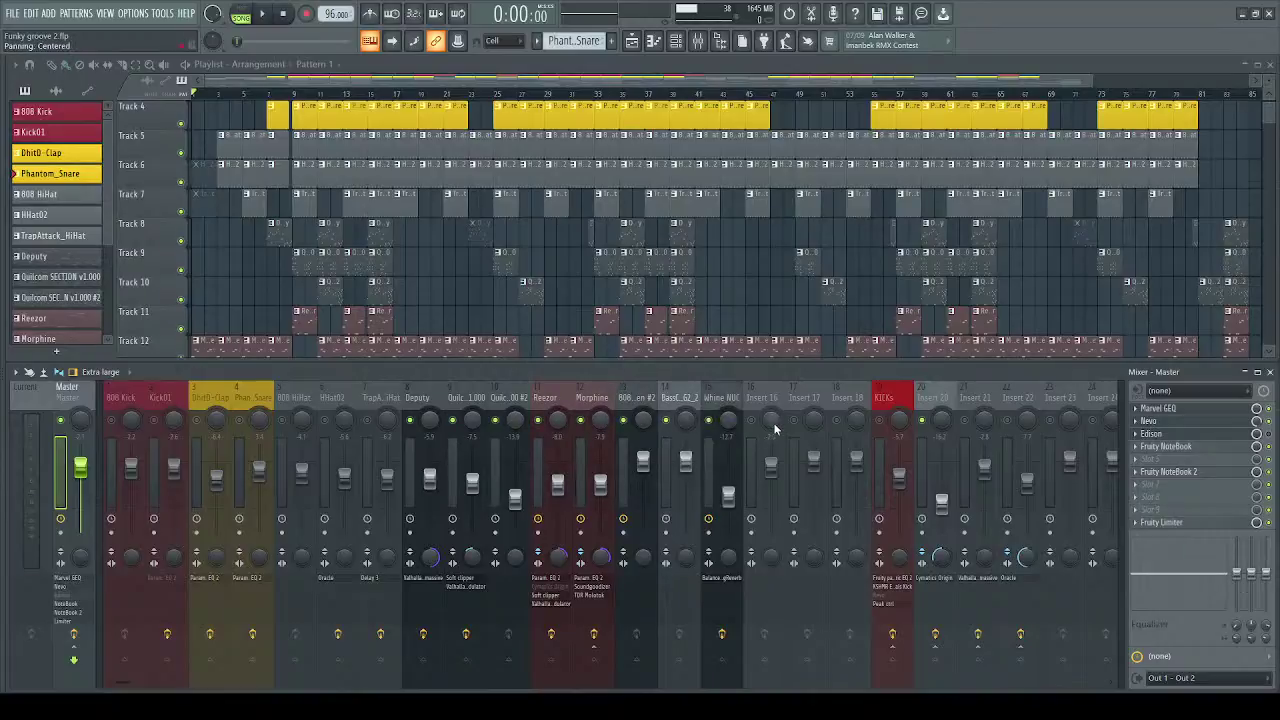
pyautogui.press('space')
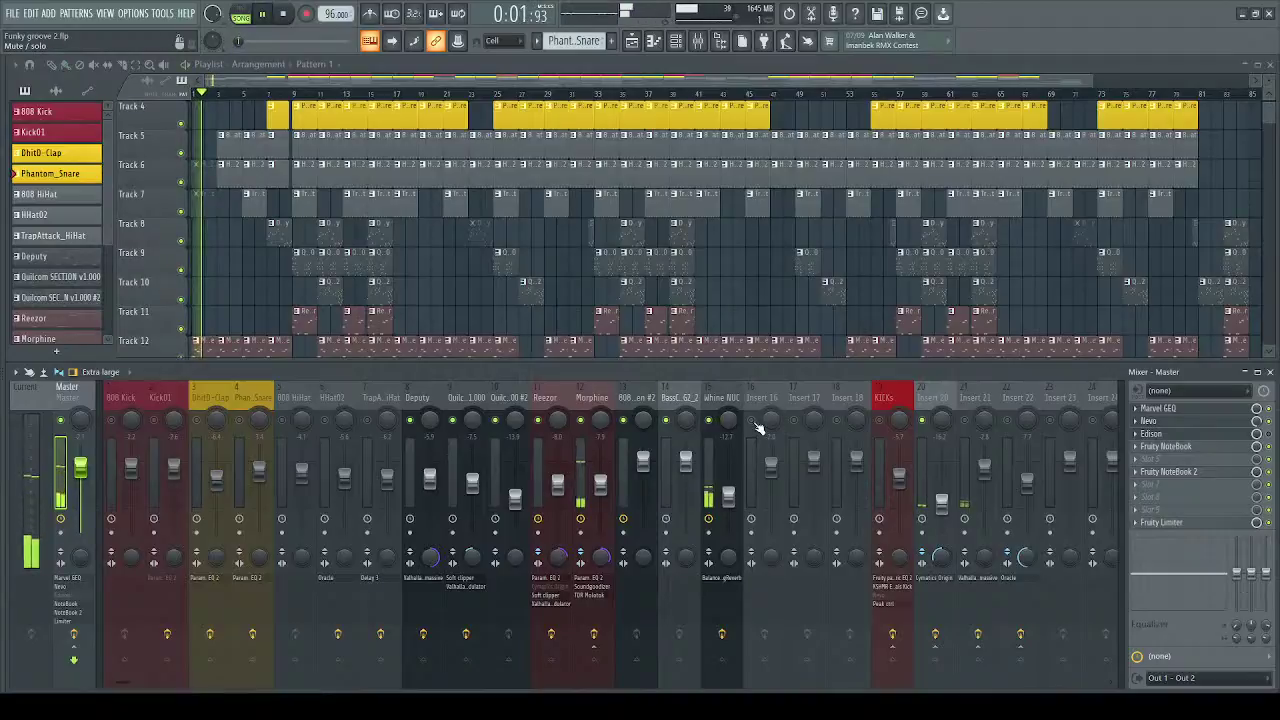
pyautogui.press('space')
# Open the first Morphine clip on Track 12 in the piano roll and play the pattern alone
pyautogui.scroll(-1, 263, 268)
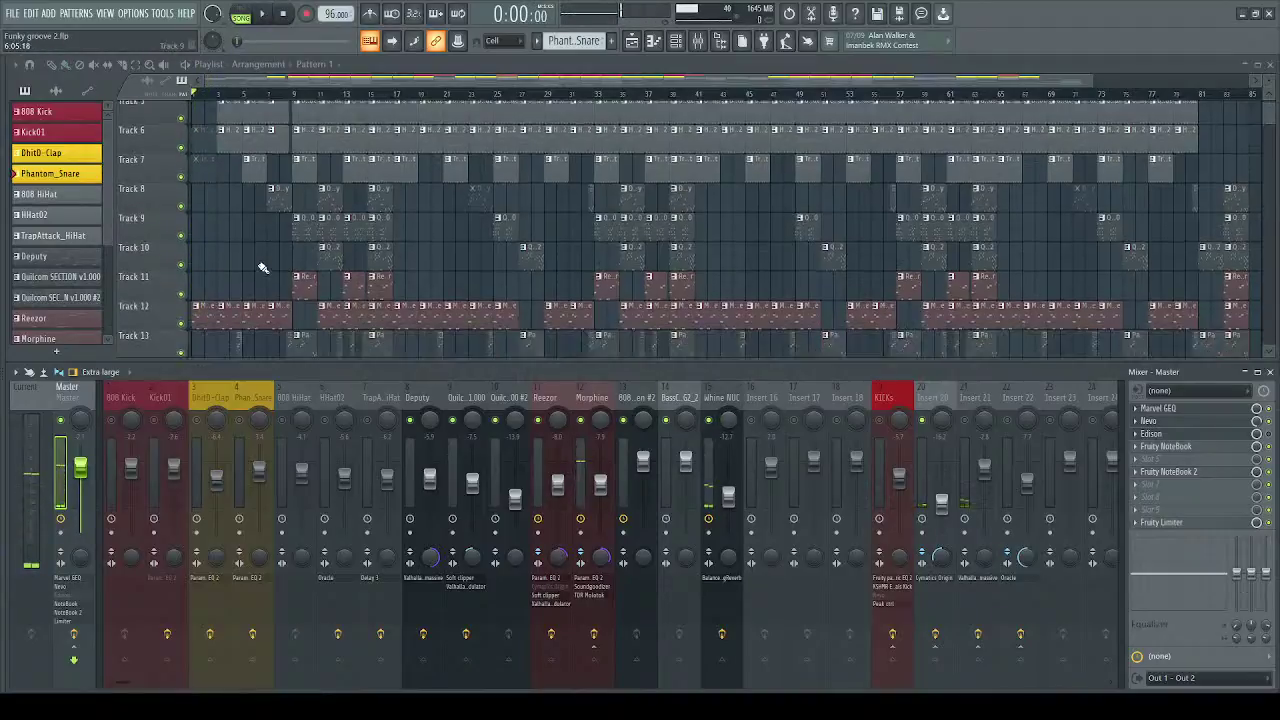
pyautogui.scroll(-4, 263, 268)
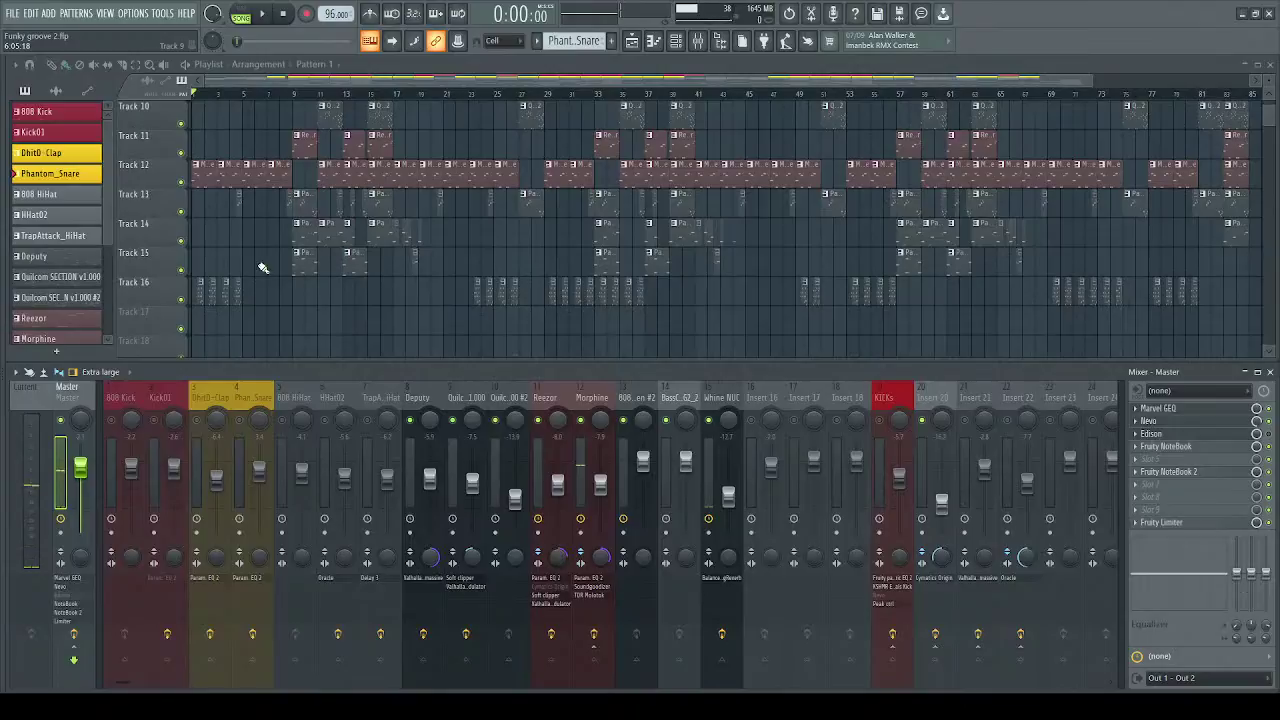
pyautogui.doubleClick(200, 178)
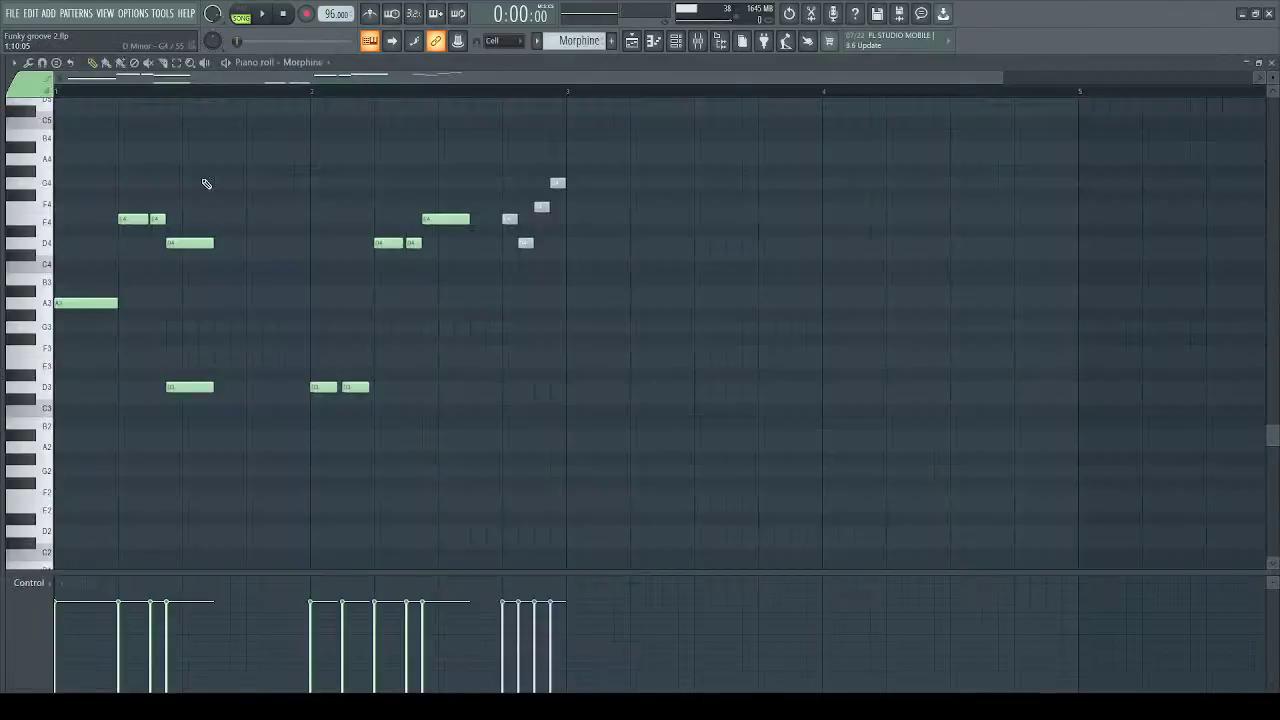
pyautogui.click(256, 13)
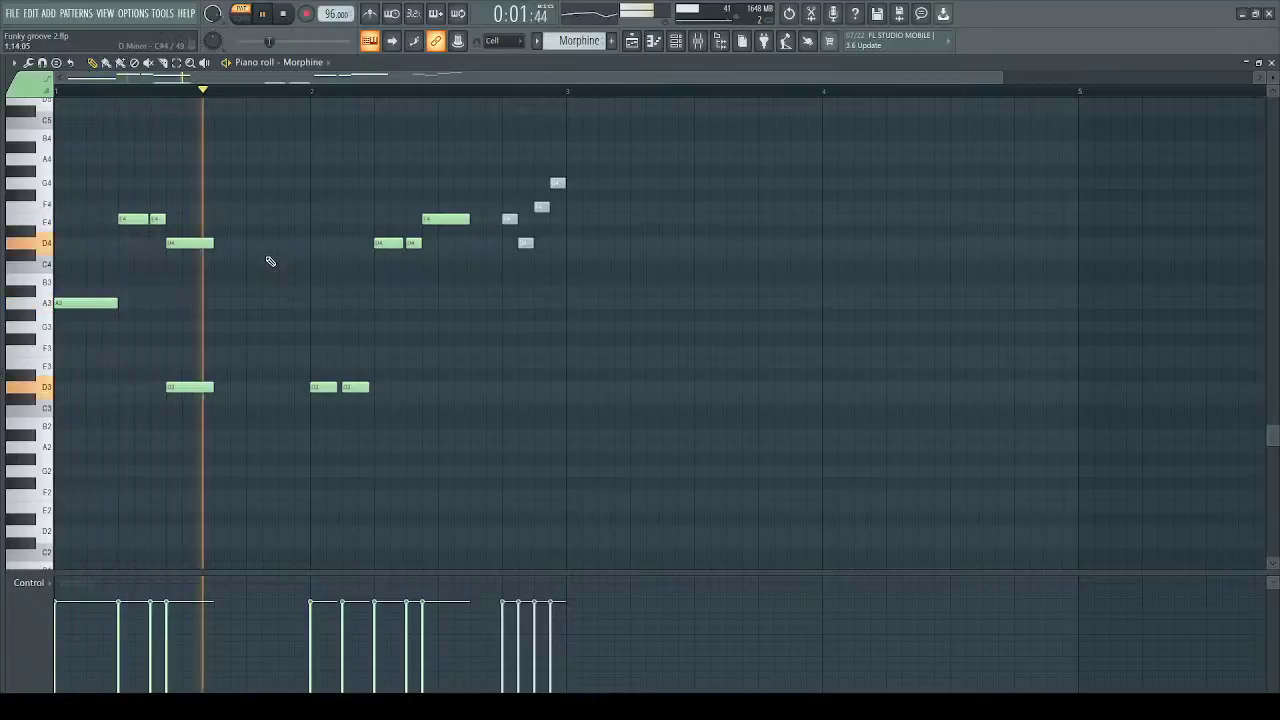
pyautogui.press('space')
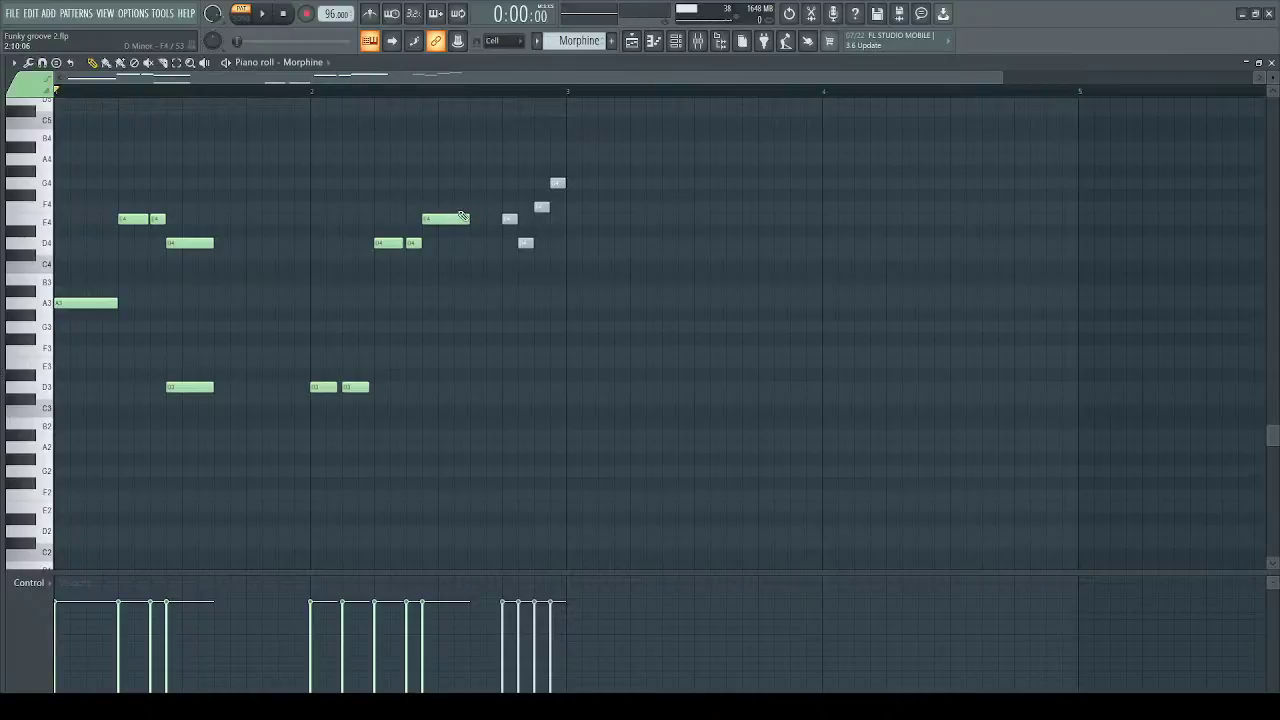
# Return to the playlist, open the first Deputy clip on Track 8 in the piano roll, and play the pattern
pyautogui.click(676, 44)
pyautogui.click(634, 44)
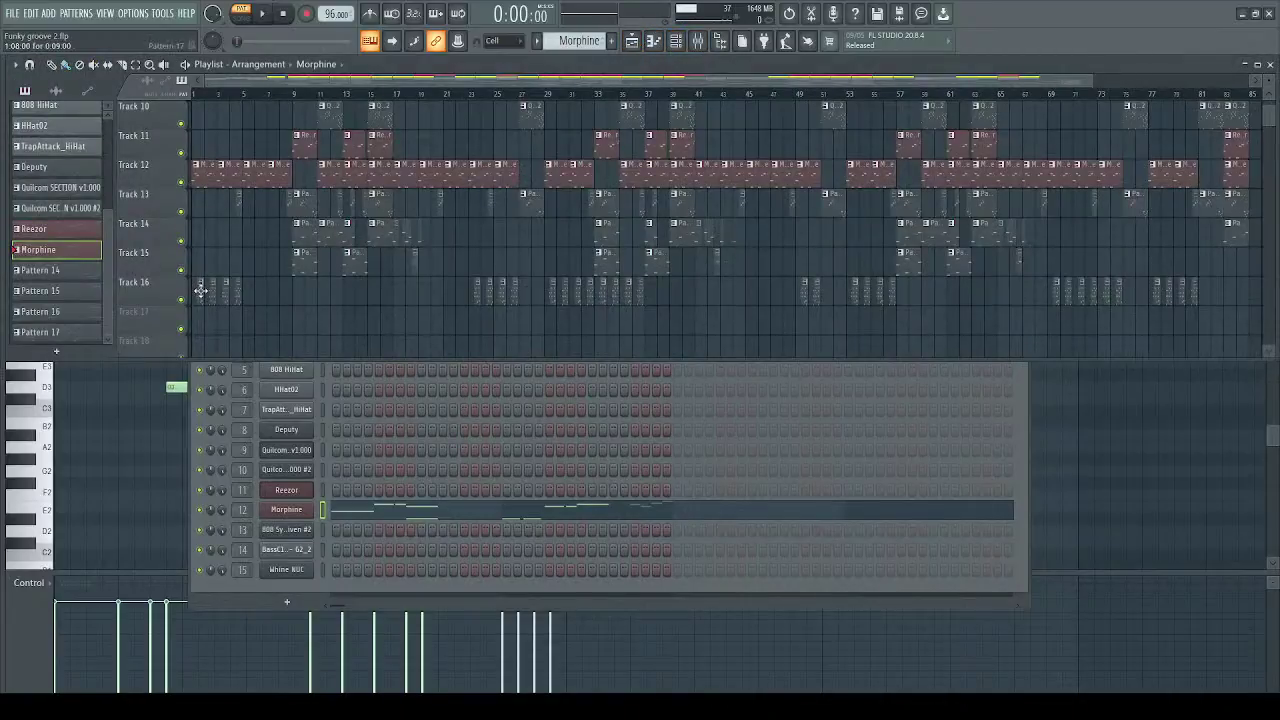
pyautogui.scroll(4, 235, 271)
pyautogui.doubleClick(278, 178)
pyautogui.scroll(6, 291, 346)
pyautogui.press('space')
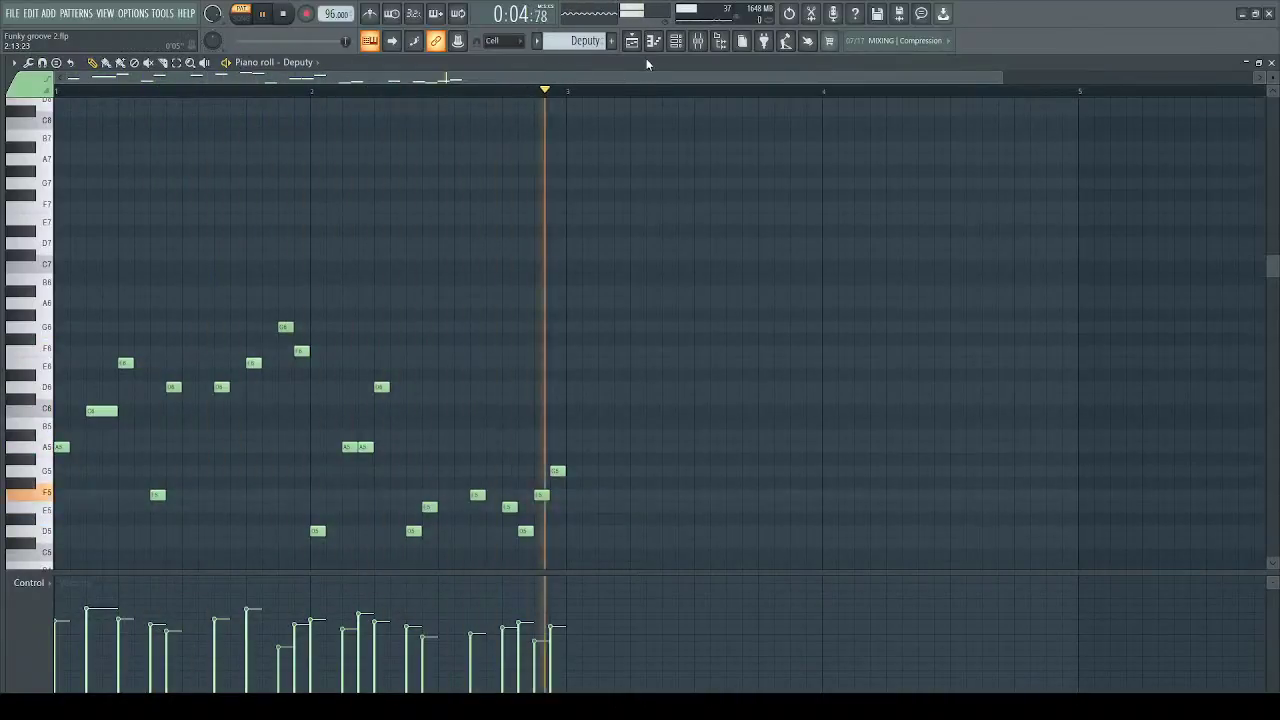
pyautogui.press('space')
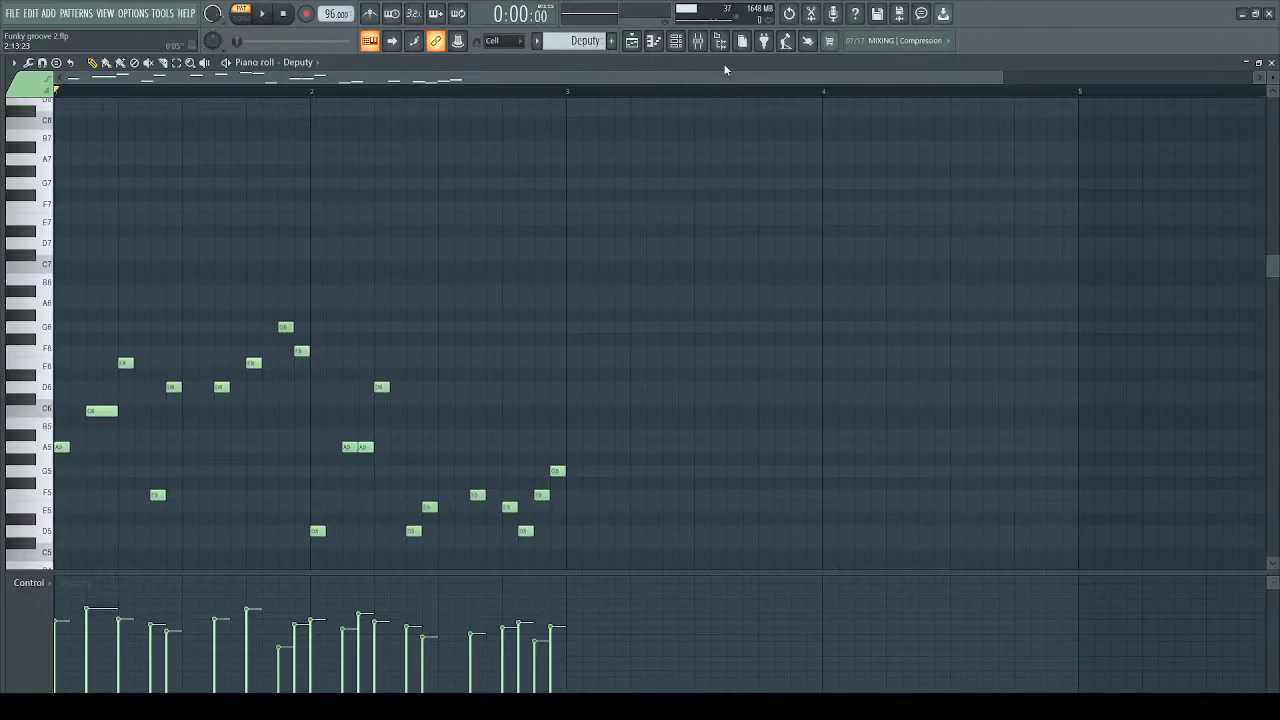
# Return to the playlist and open the first Quilcom SECTION v1.000 clip on Track 9 in the piano roll
pyautogui.click(698, 45)
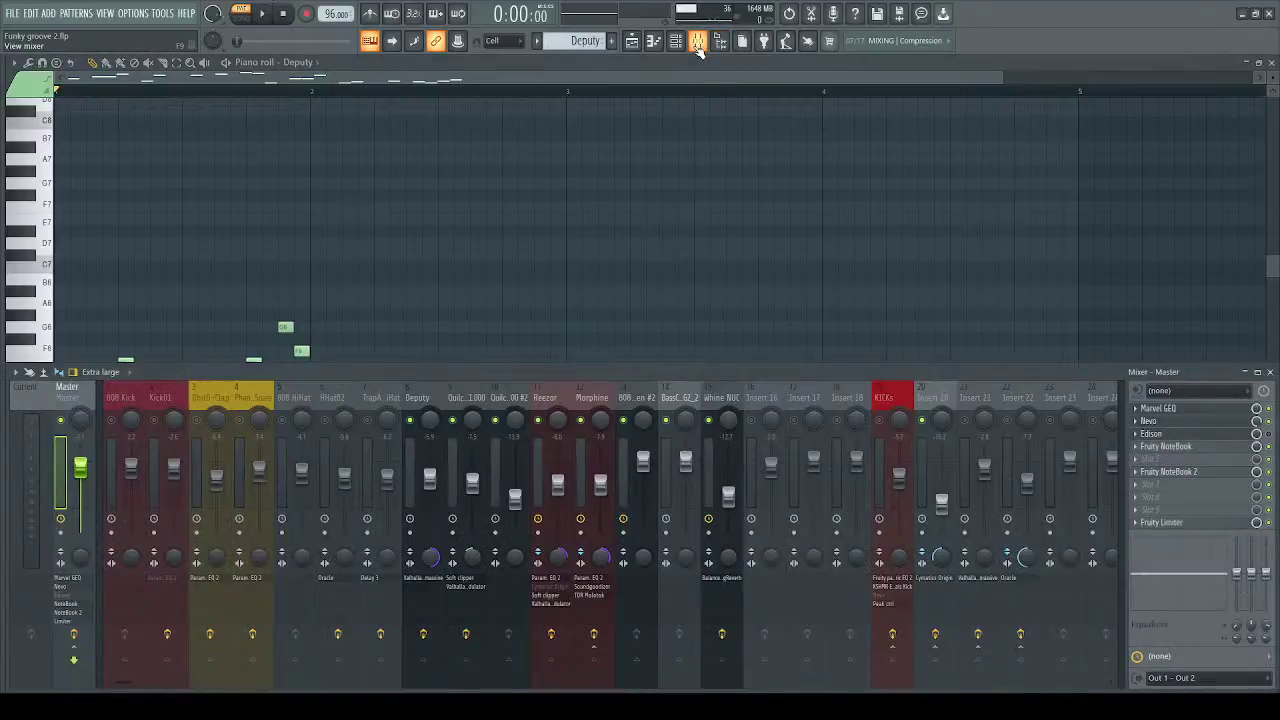
pyautogui.click(677, 46)
pyautogui.click(655, 45)
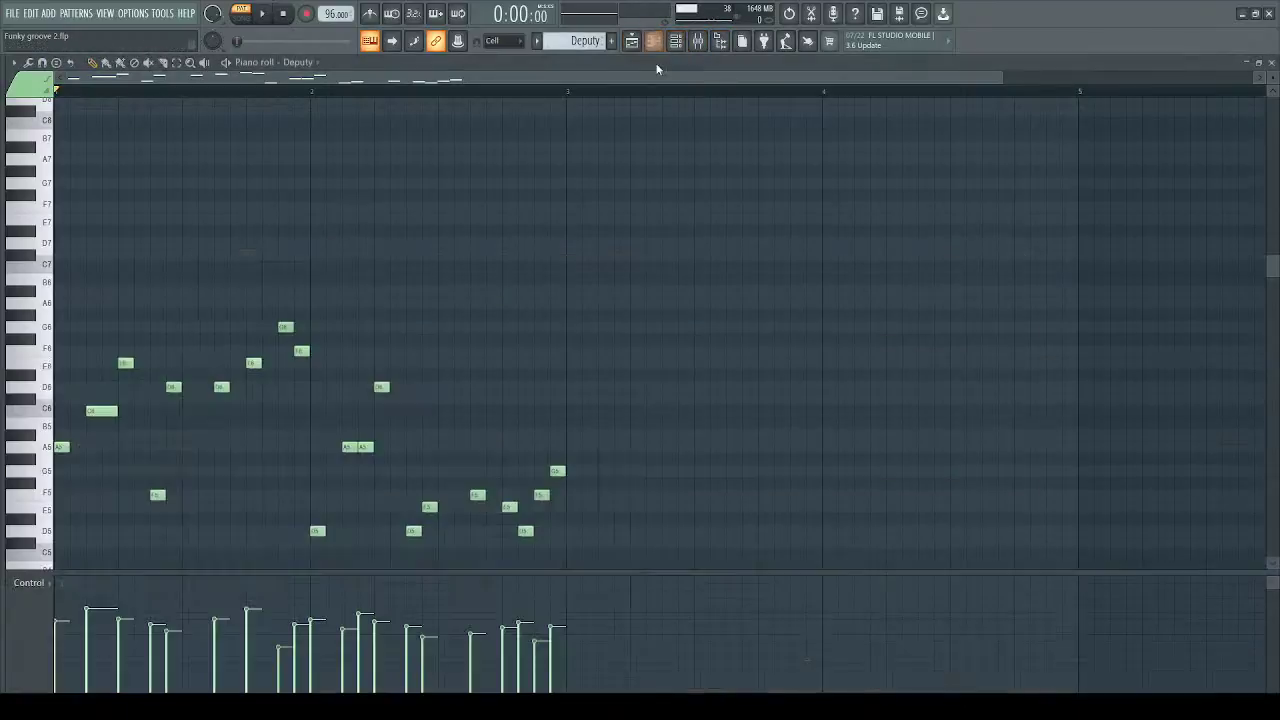
pyautogui.click(633, 45)
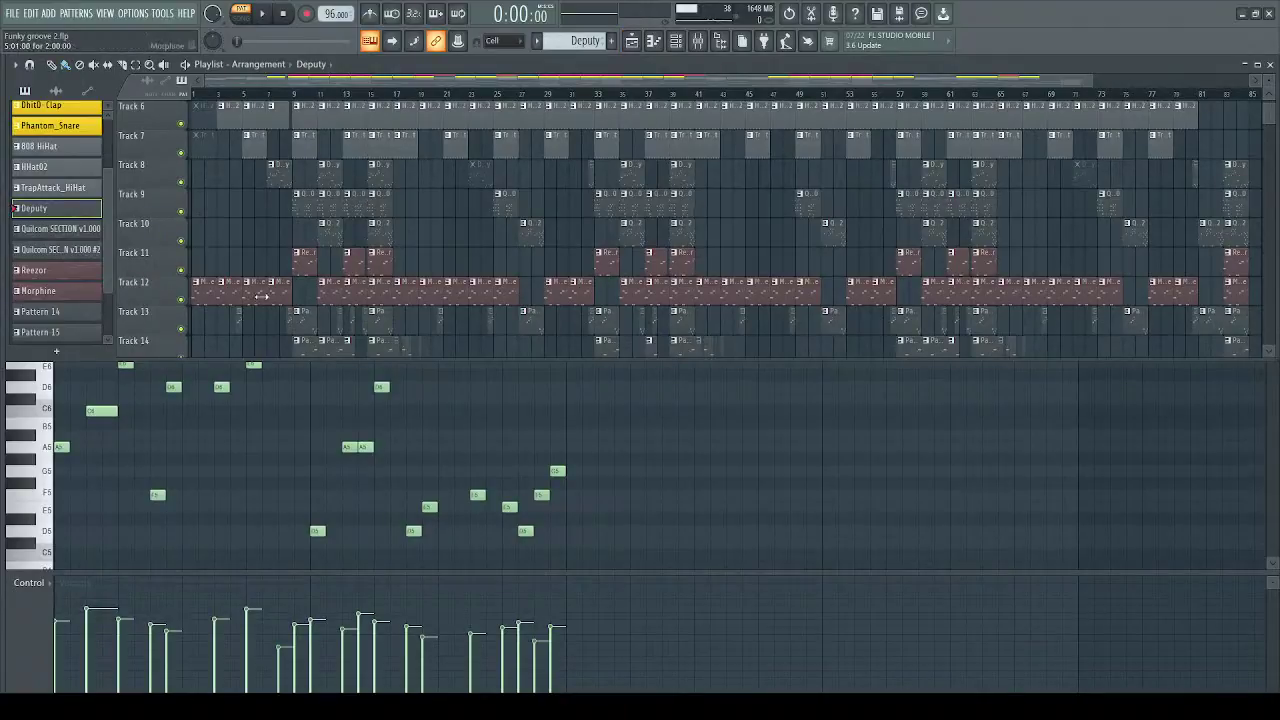
pyautogui.scroll(4, 254, 283)
pyautogui.scroll(3, 246, 283)
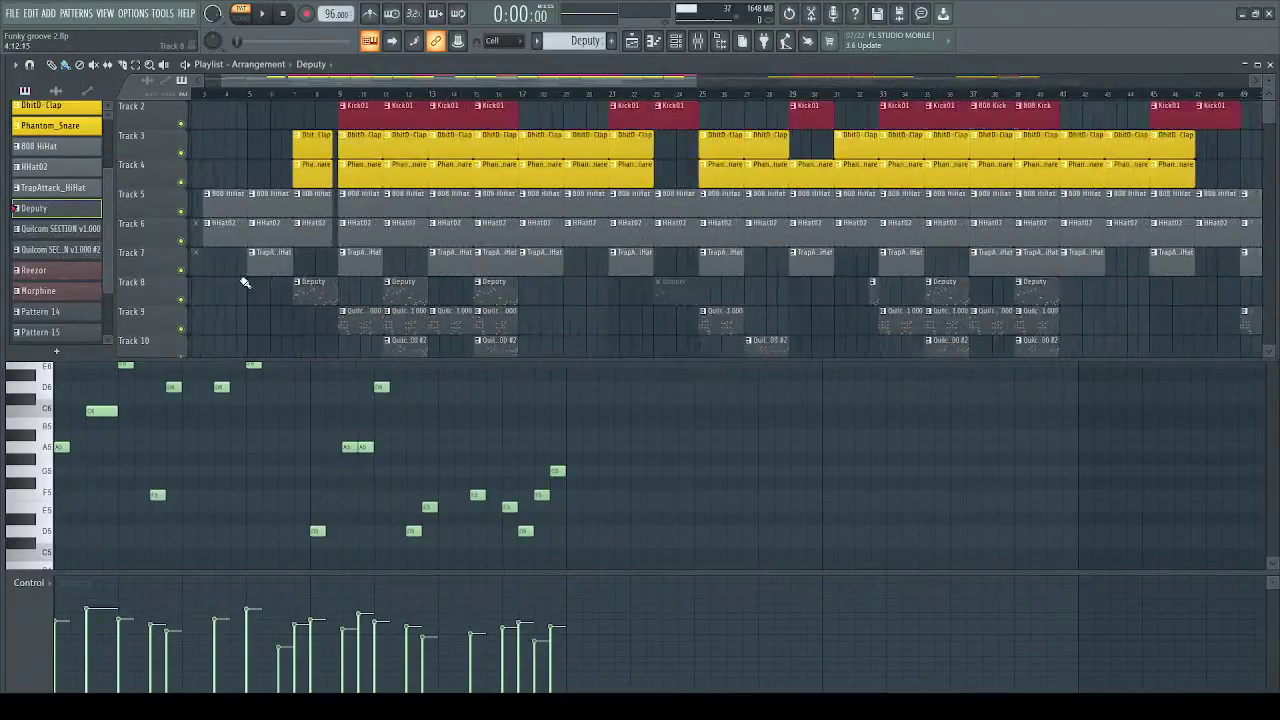
pyautogui.scroll(-2, 312, 286)
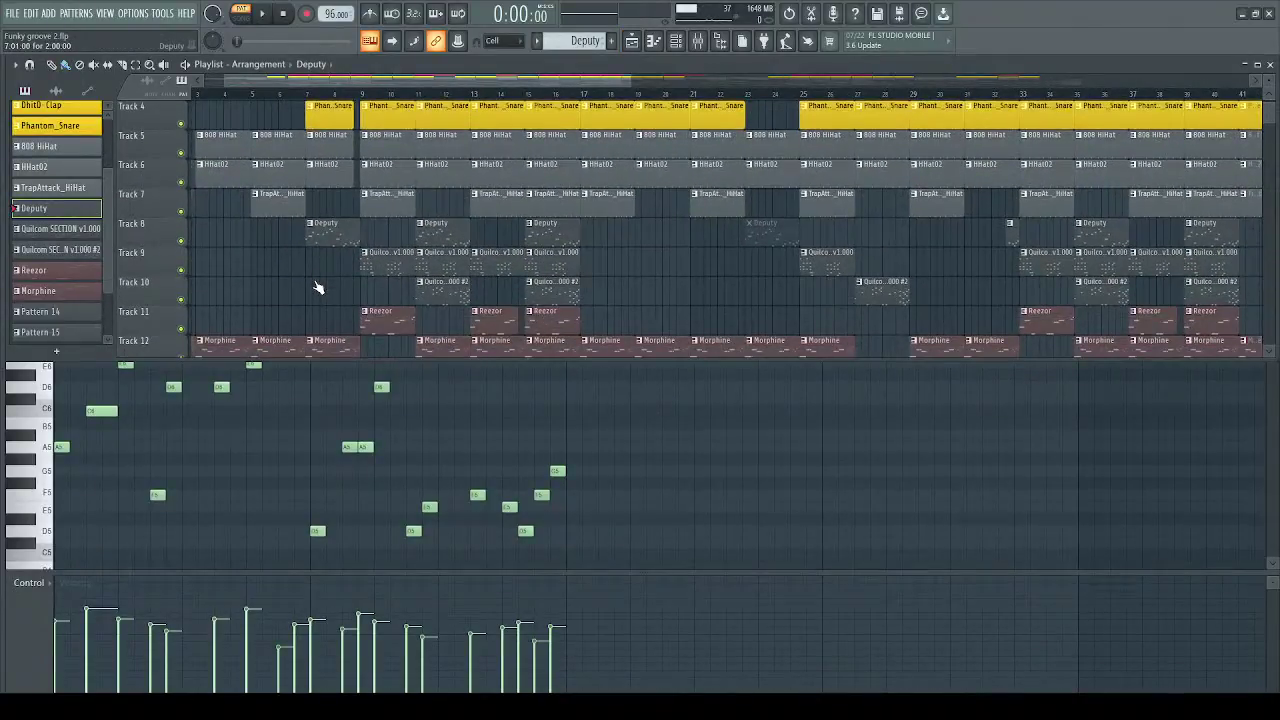
pyautogui.scroll(-1, 316, 288)
pyautogui.doubleClick(395, 232)
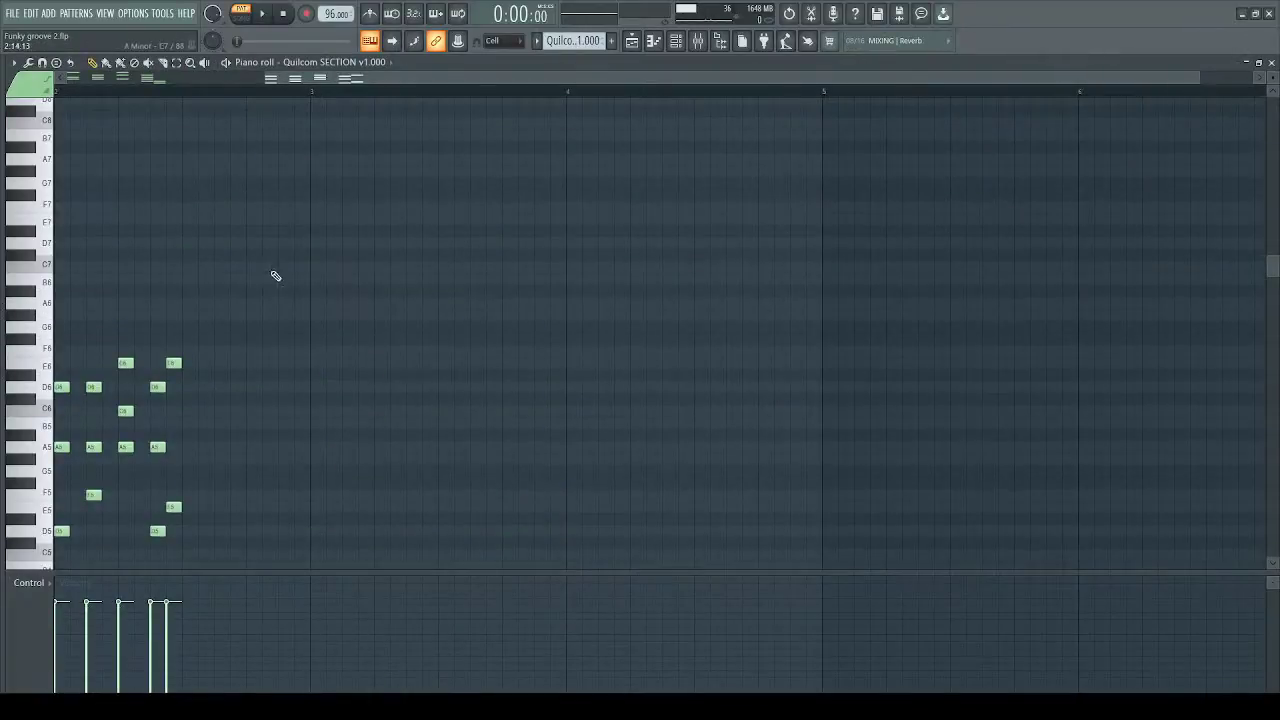
# Play the Quilcom SECTION v1.000 pattern and review its chord notes in the piano roll
pyautogui.press('space')
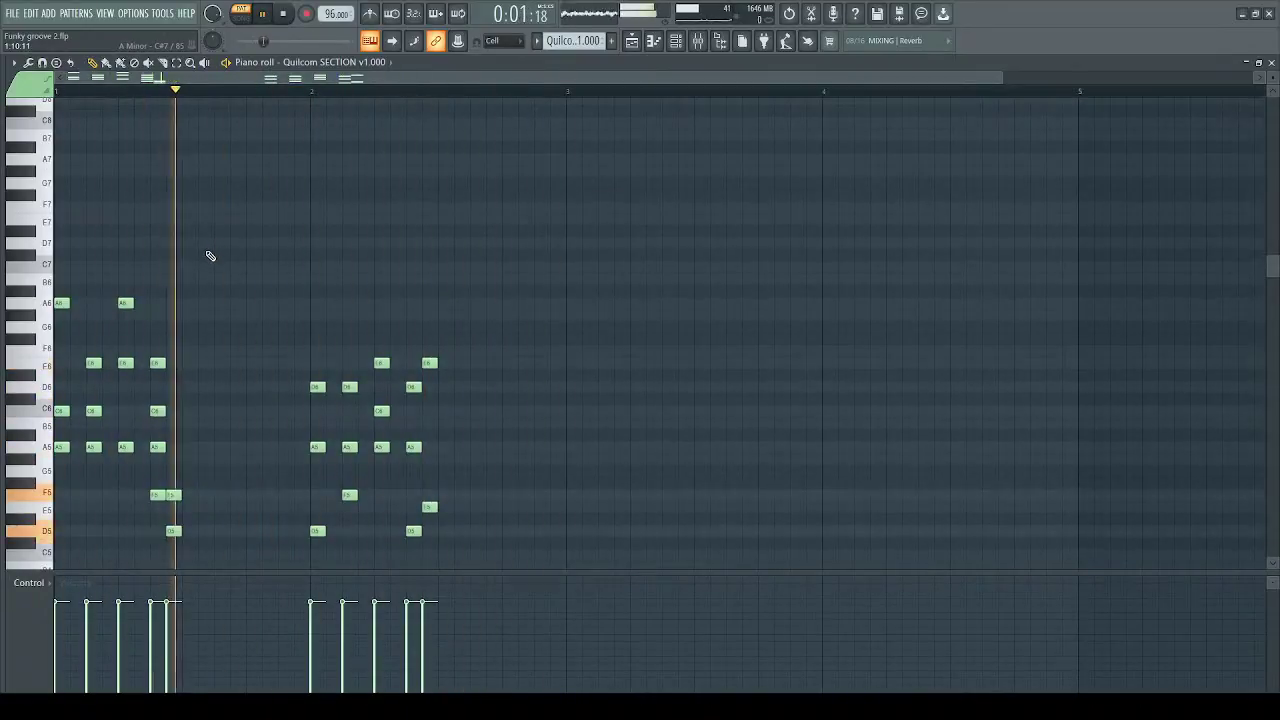
pyautogui.scroll(-4, 543, 314)
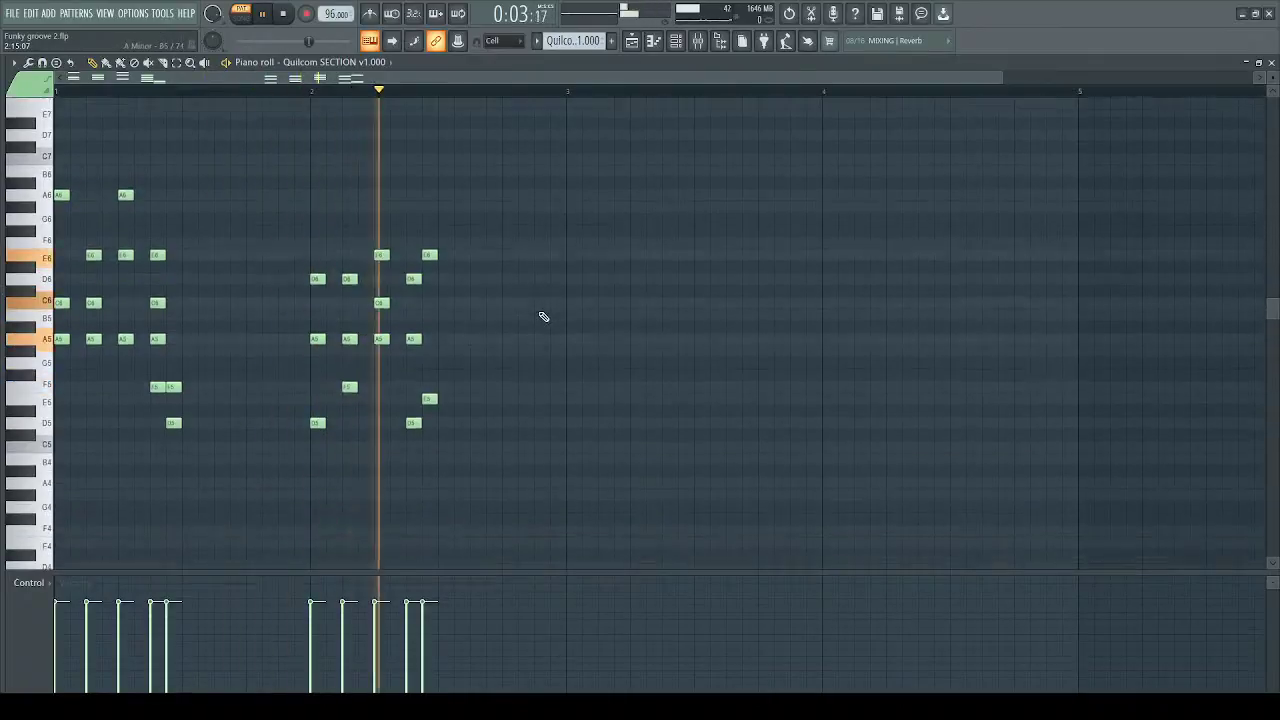
pyautogui.press('space')
pyautogui.scroll(3, 580, 230)
pyautogui.scroll(5, 585, 220)
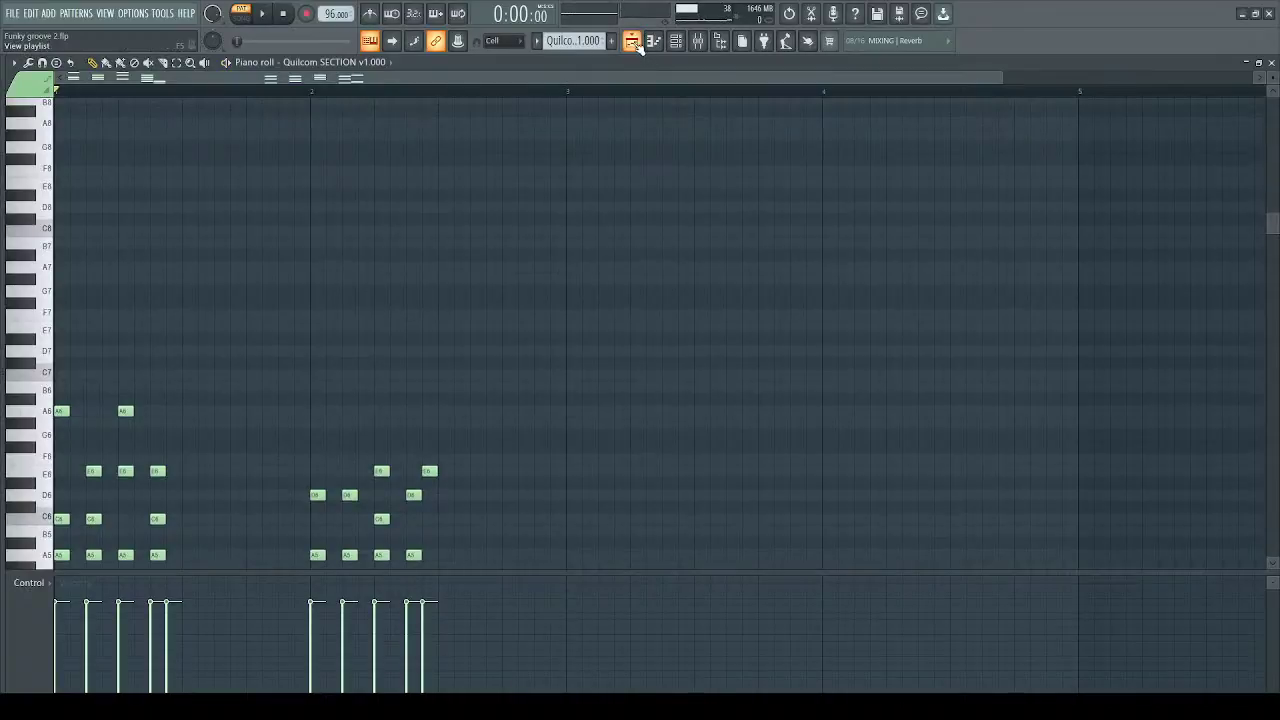
# Select bars 11 and 12 in the playlist, solo Tracks 8 and 9, and audition the loop
pyautogui.click(631, 40)
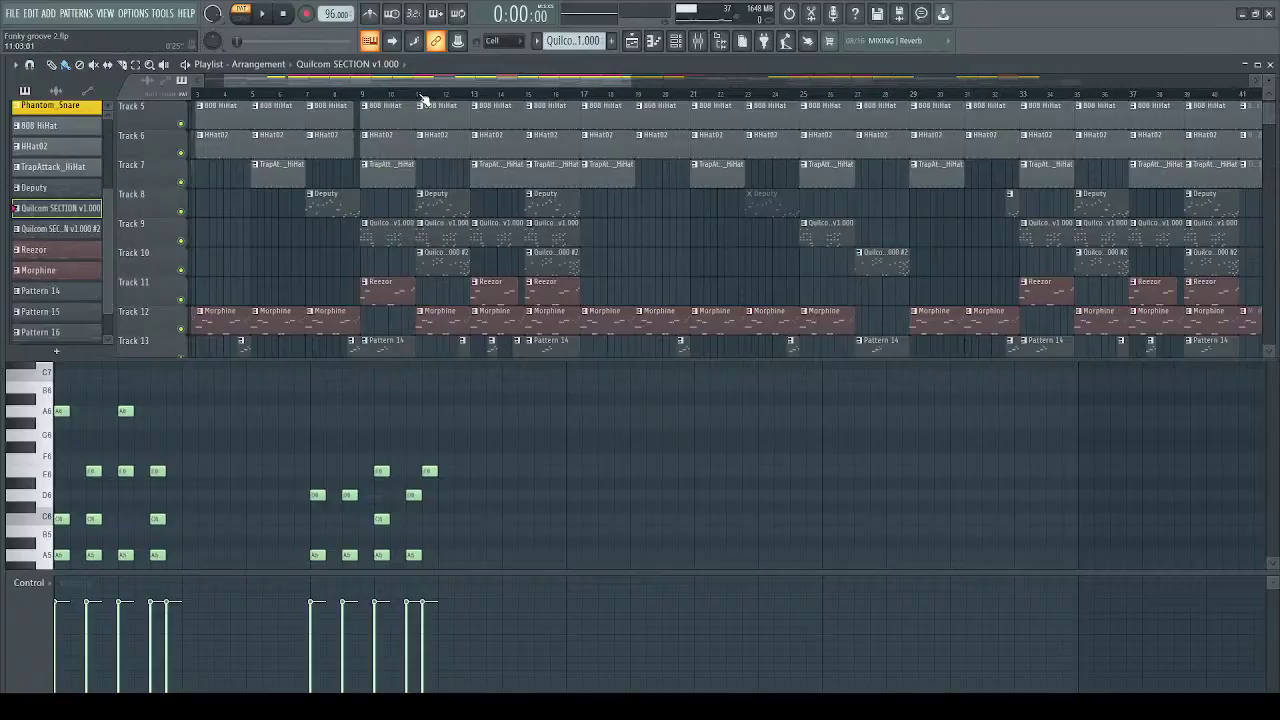
pyautogui.moveTo(419, 97); pyautogui.dragTo(473, 100)
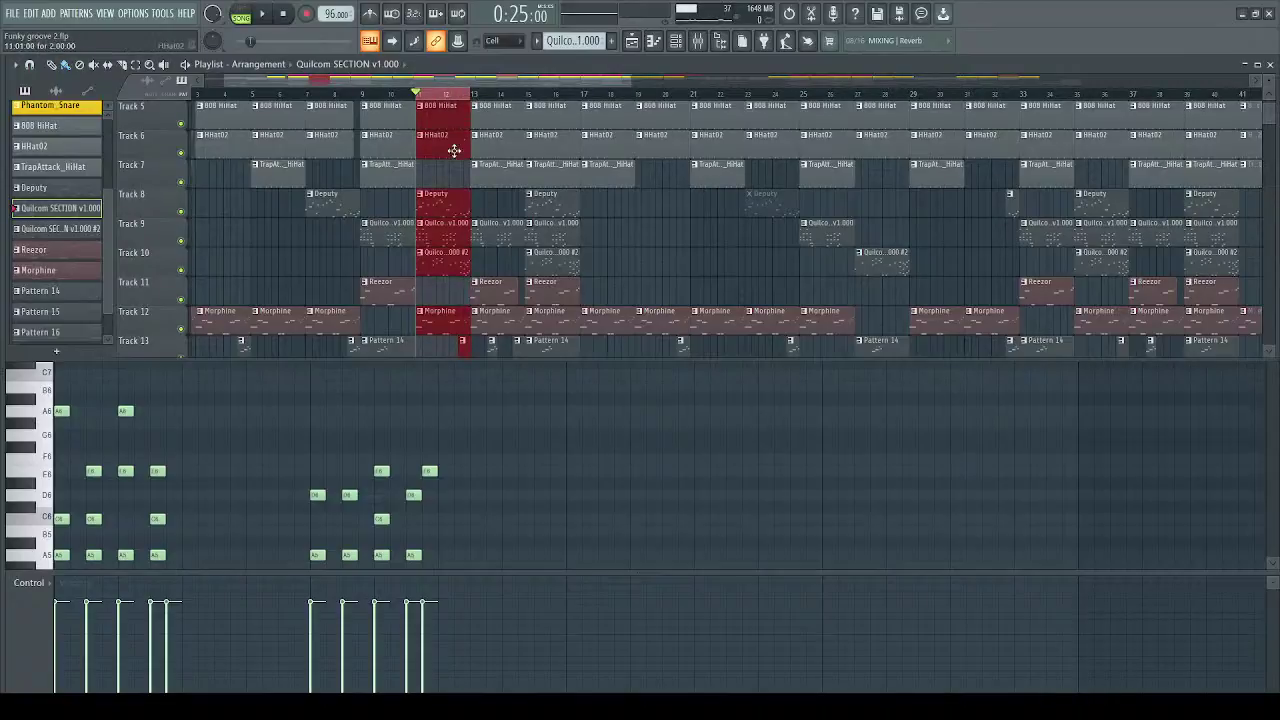
pyautogui.rightClick(184, 212)
pyautogui.press('space')
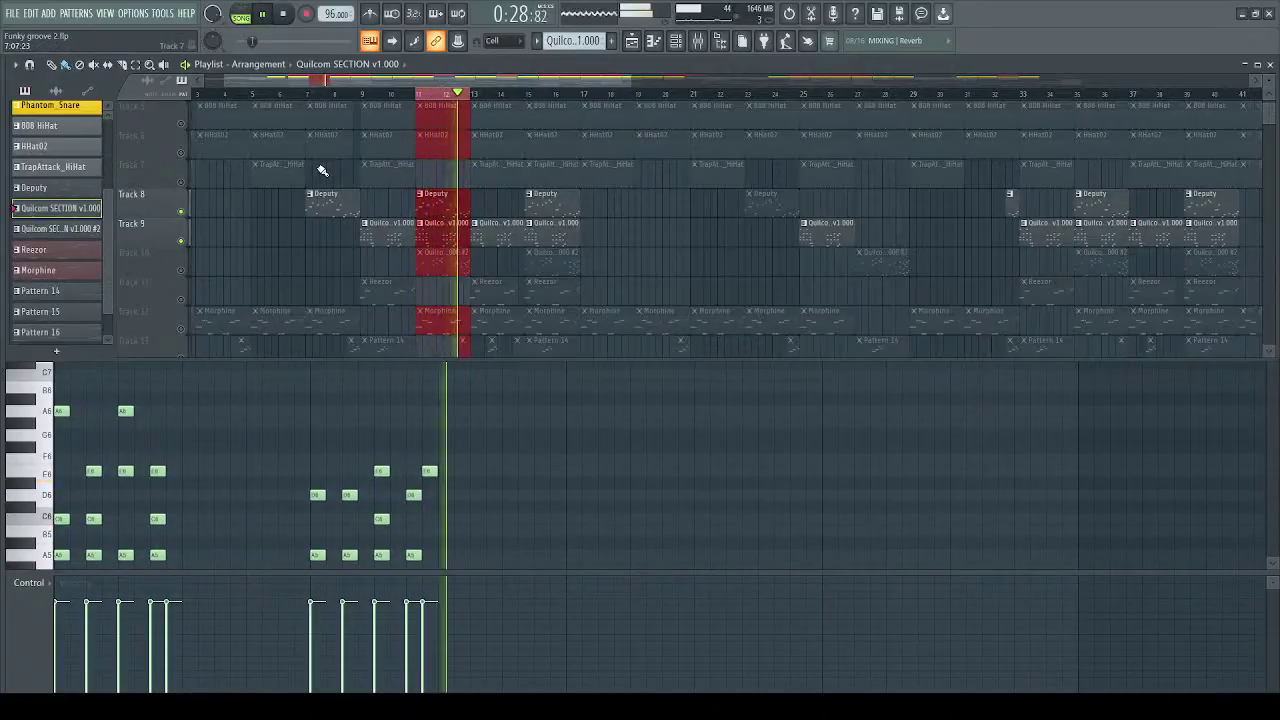
pyautogui.press('space')
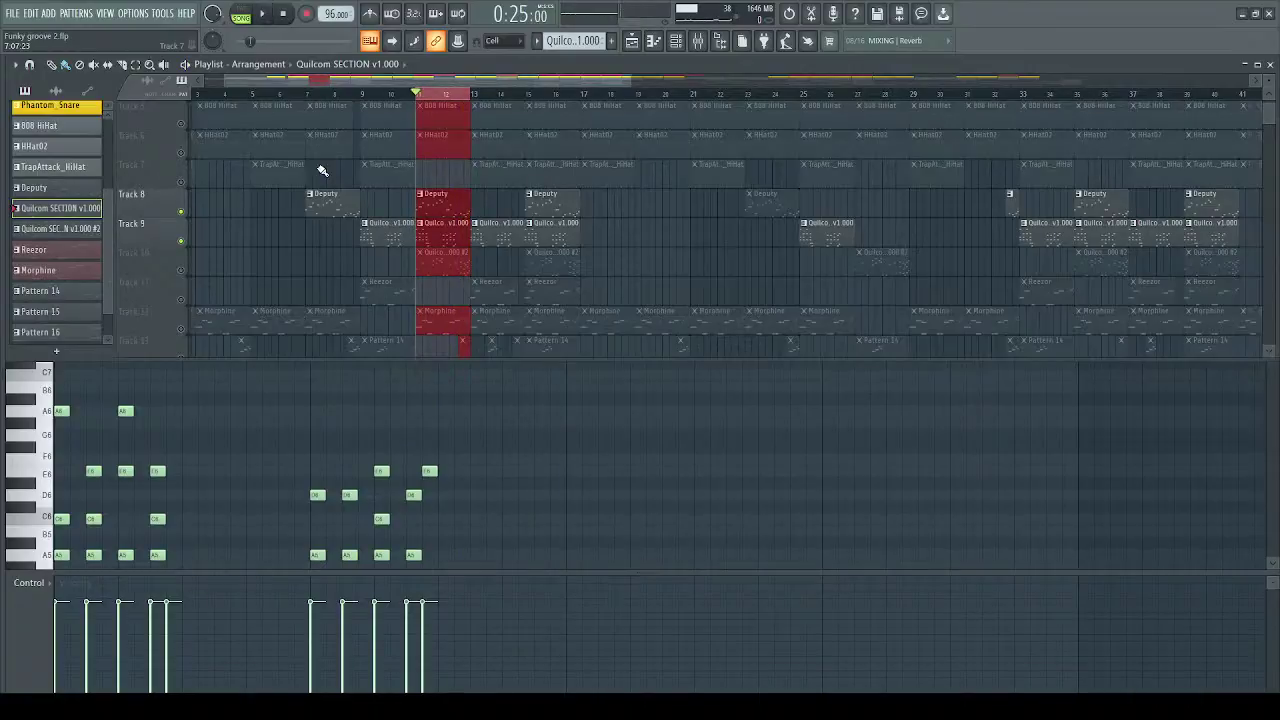
# Unmute Track 10, play its Quilcom SECTION v1.000 #2 clip's pattern in the piano roll, and return to the playlist
pyautogui.click(182, 271)
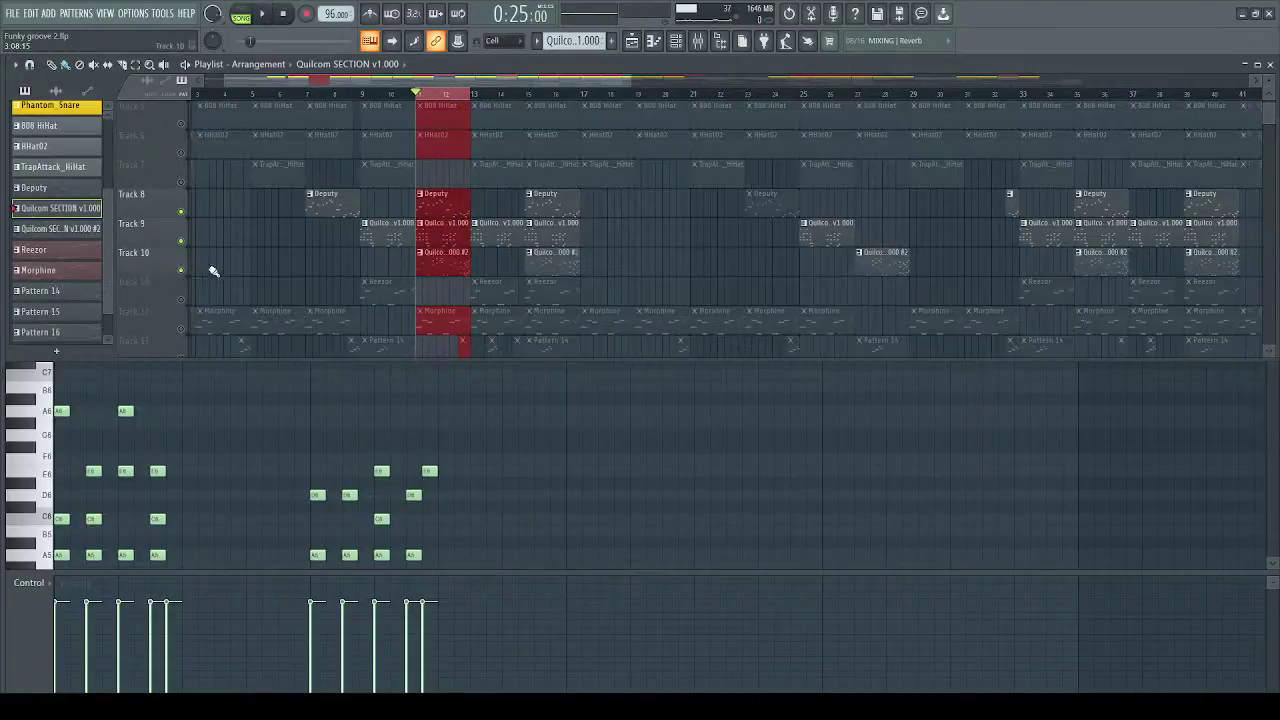
pyautogui.doubleClick(453, 270)
pyautogui.moveTo(467, 79); pyautogui.dragTo(232, 98)
pyautogui.scroll(-4, 210, 180)
pyautogui.scroll(-2, 257, 137)
pyautogui.scroll(1, 257, 137)
pyautogui.press('space')
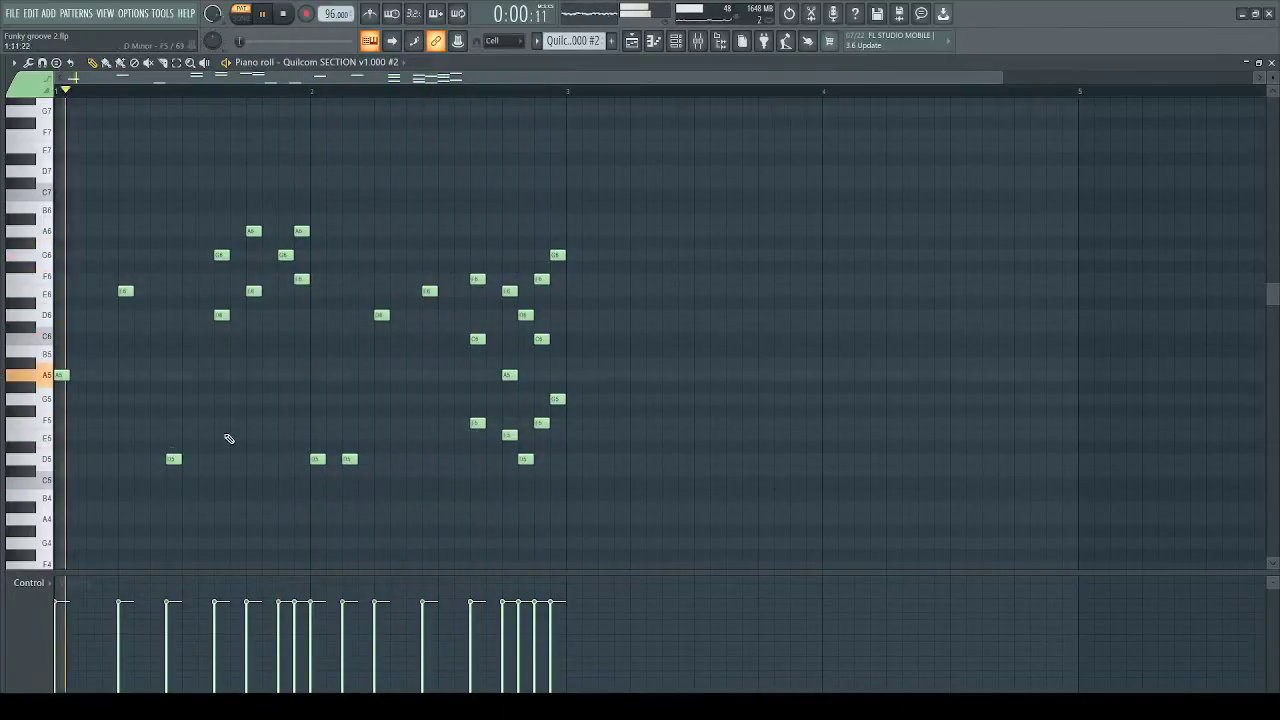
pyautogui.click(634, 42)
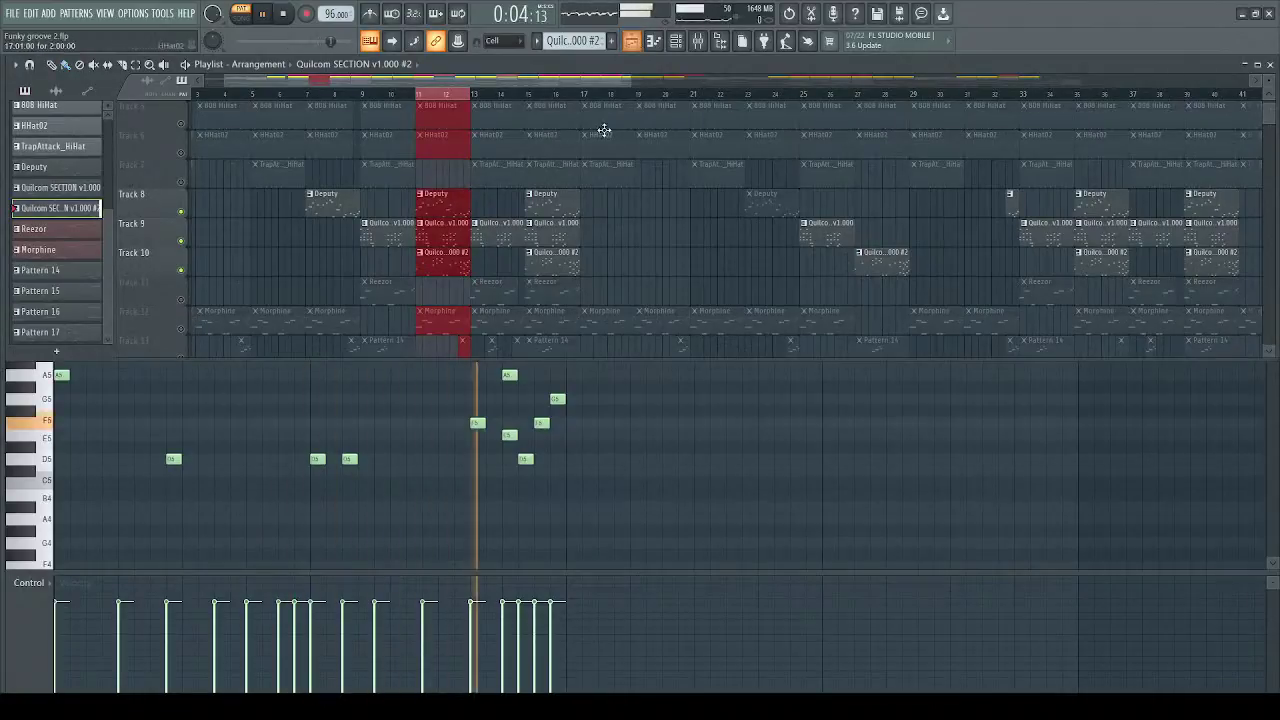
pyautogui.press('space')
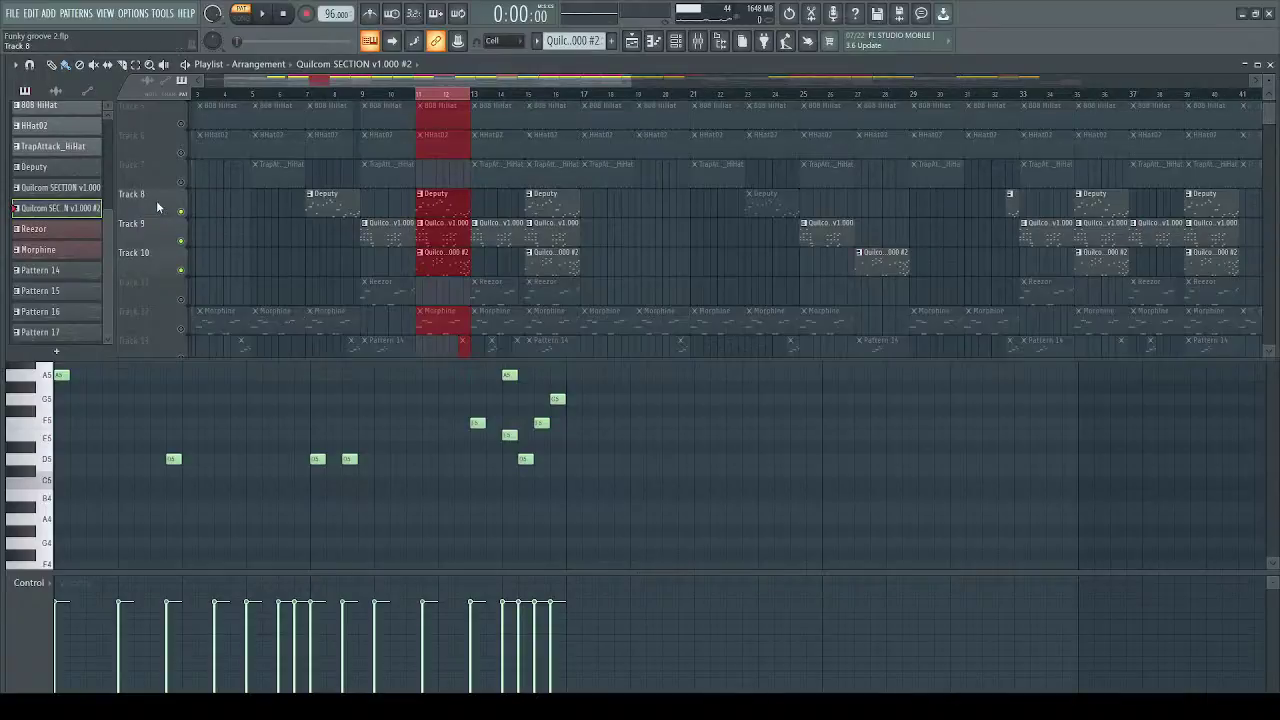
# Switch to song mode, mute Track 9, and audition bars 11 and 12 with only Tracks 8 and 10
pyautogui.click(245, 14)
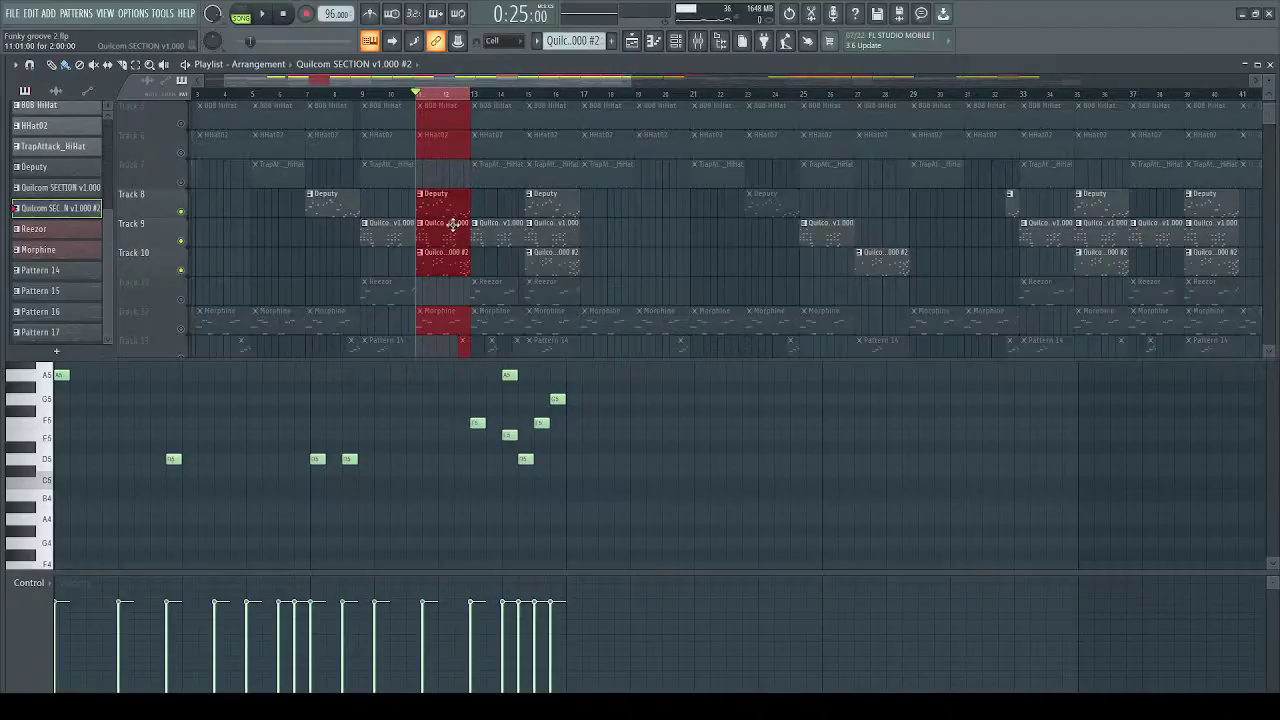
pyautogui.click(182, 241)
pyautogui.press('space')
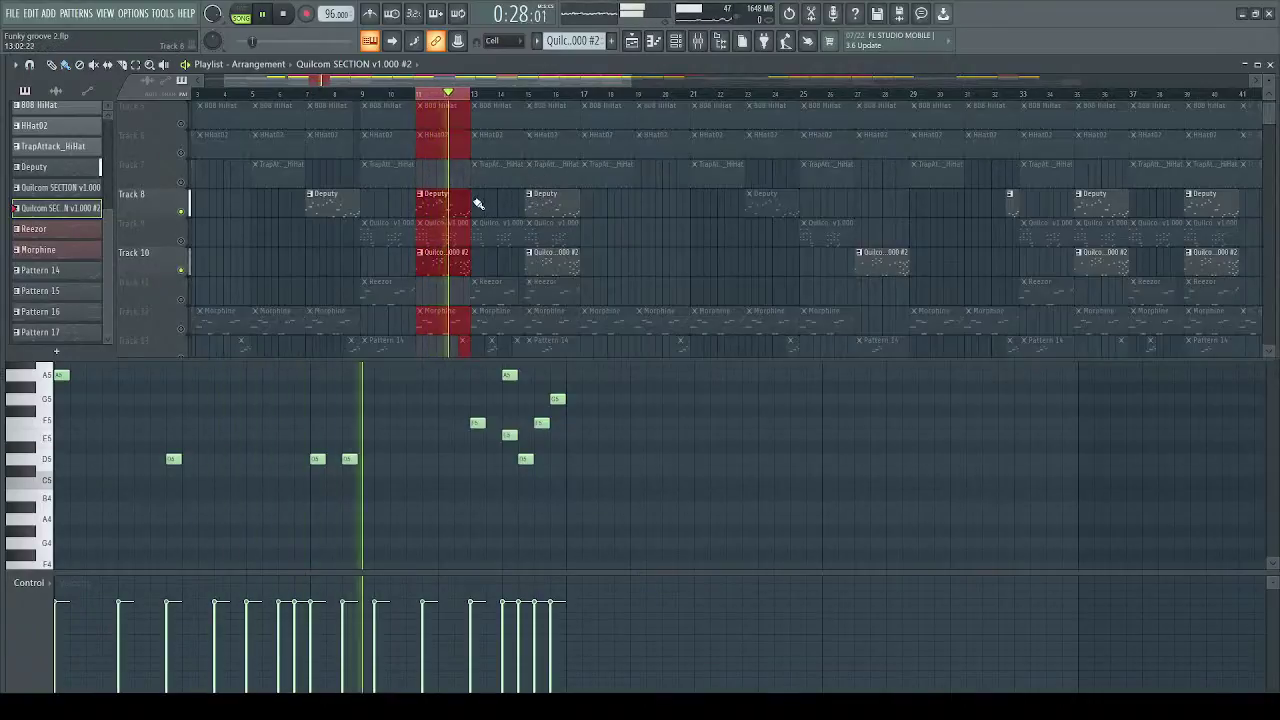
pyautogui.press('space')
# Shorten the Deputy clip starting at bar 11 on Track 8 to about one and a half bars and clear the clip selection
pyautogui.scroll(3, 454, 209)
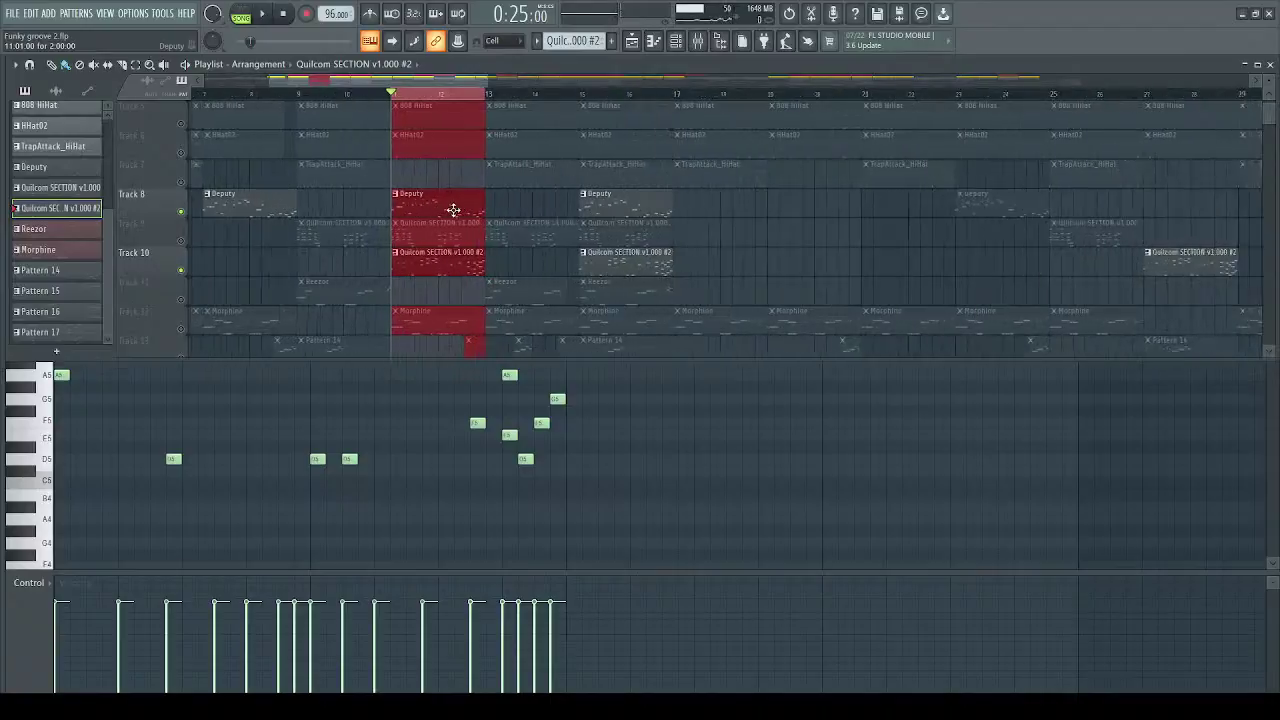
pyautogui.scroll(-1, 454, 209)
pyautogui.scroll(2, 451, 209)
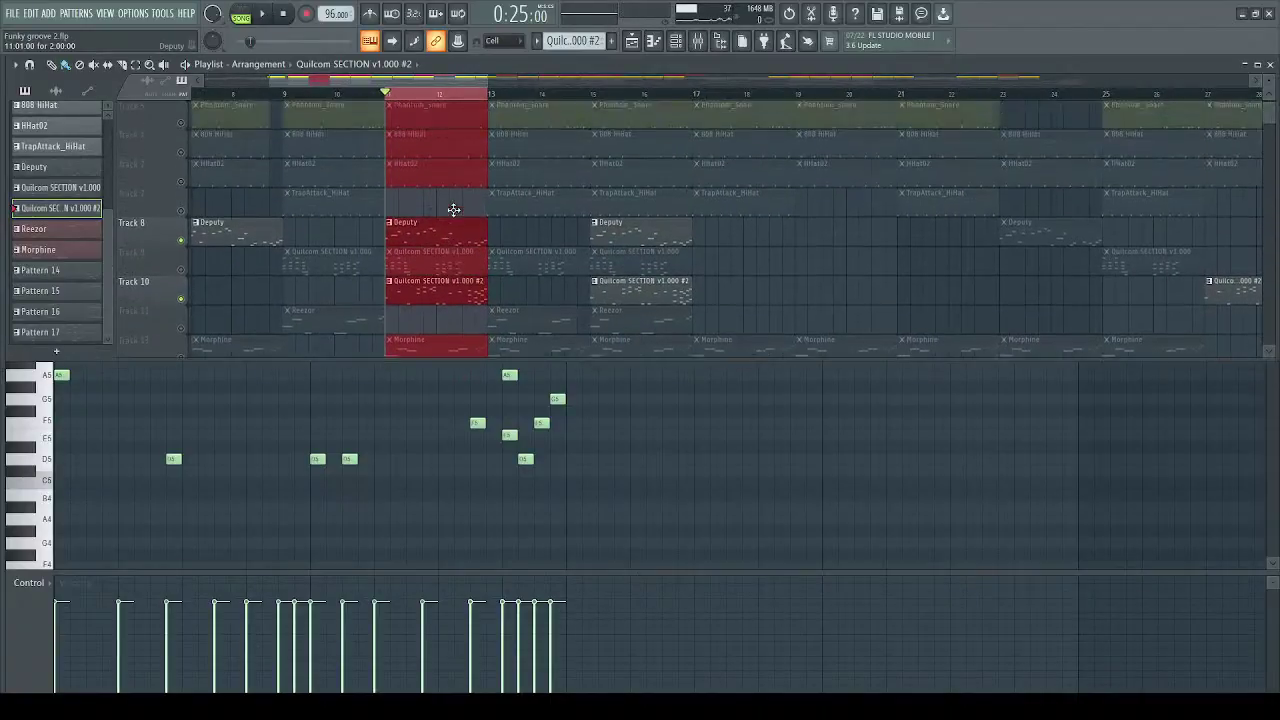
pyautogui.moveTo(487, 232)
pyautogui.mouseDown()
pyautogui.moveTo(468, 230)
pyautogui.moveTo(486, 230)
pyautogui.mouseUp()
pyautogui.click(511, 232)
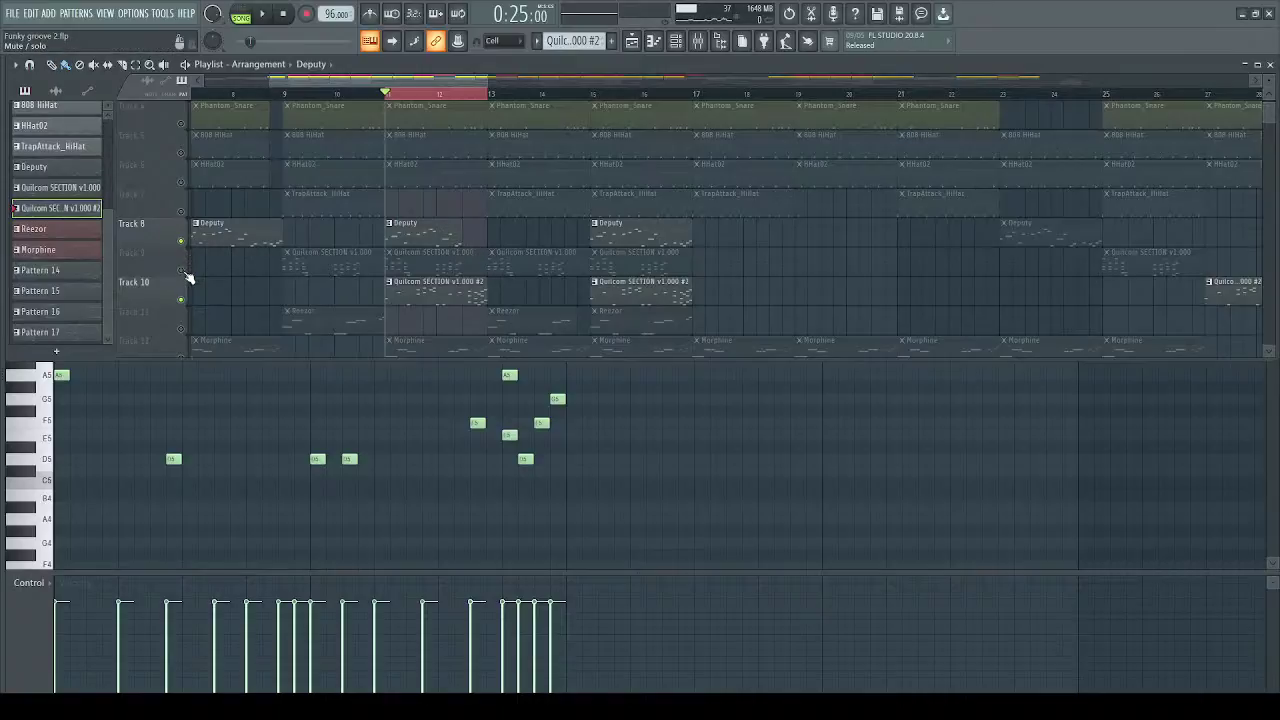
# Audition the loop with the shortened Deputy clip on Track 8 and extend that clip back to two bars
pyautogui.press('space')
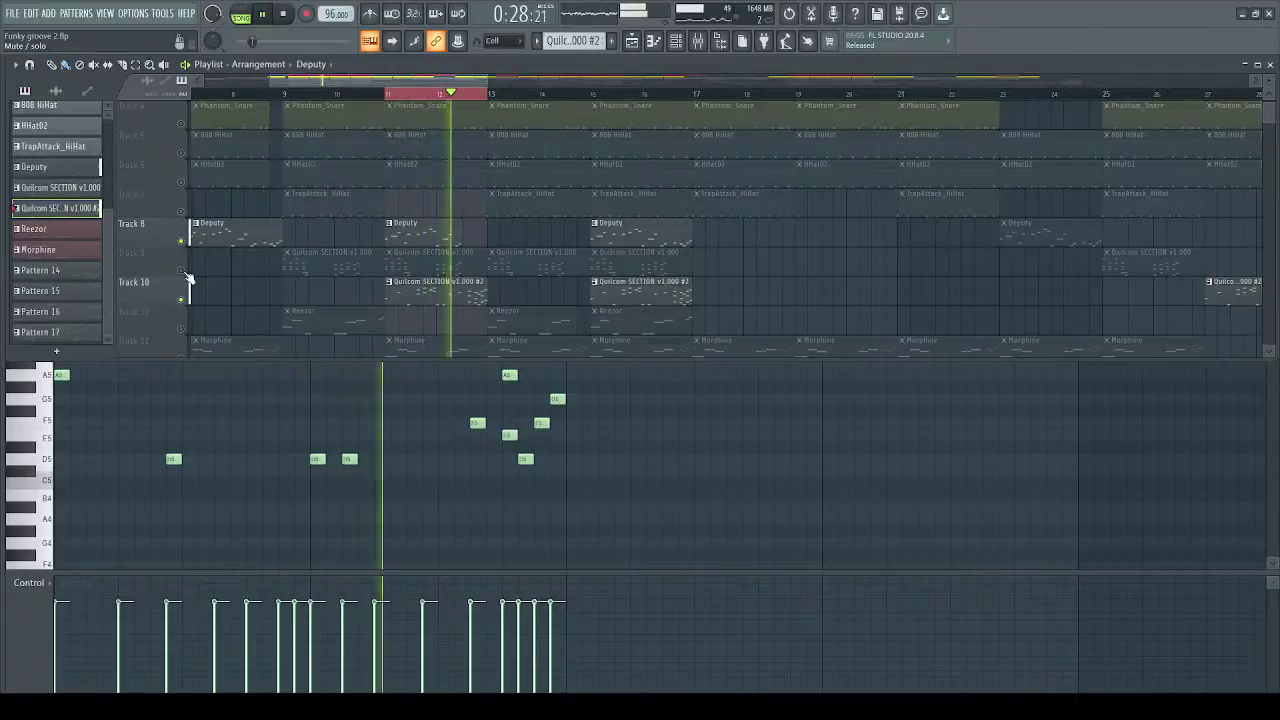
pyautogui.press('space')
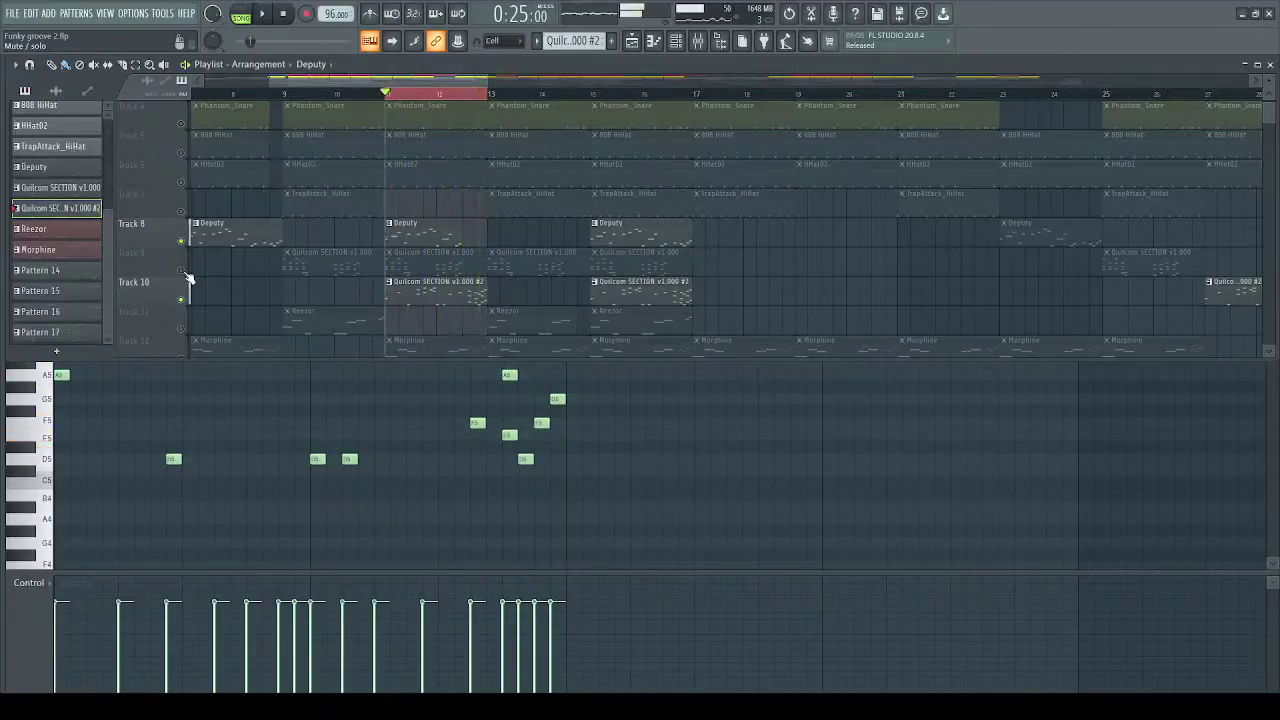
pyautogui.moveTo(455, 236); pyautogui.dragTo(468, 236)
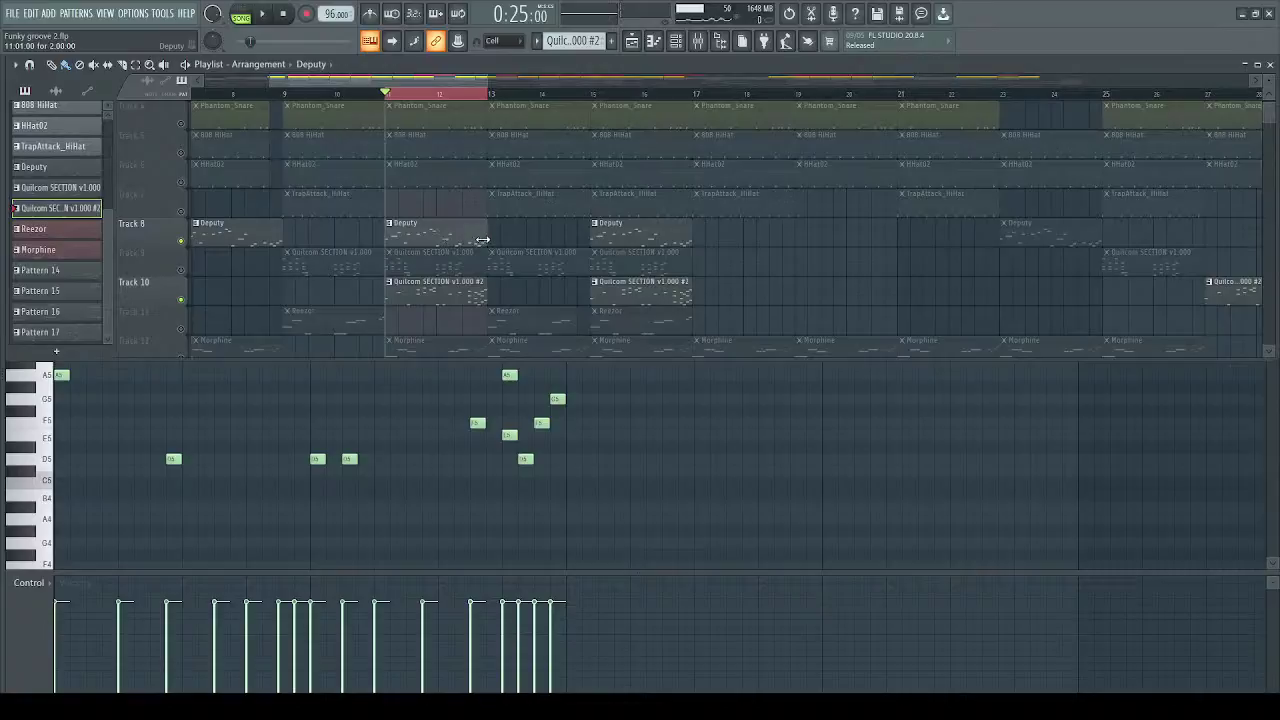
# Shorten Track 10's Quilcom SECTION v1.000 #2 clip at bar 11 to one and a half bars, audition the loop, and restore its two-bar length
pyautogui.click(482, 297)
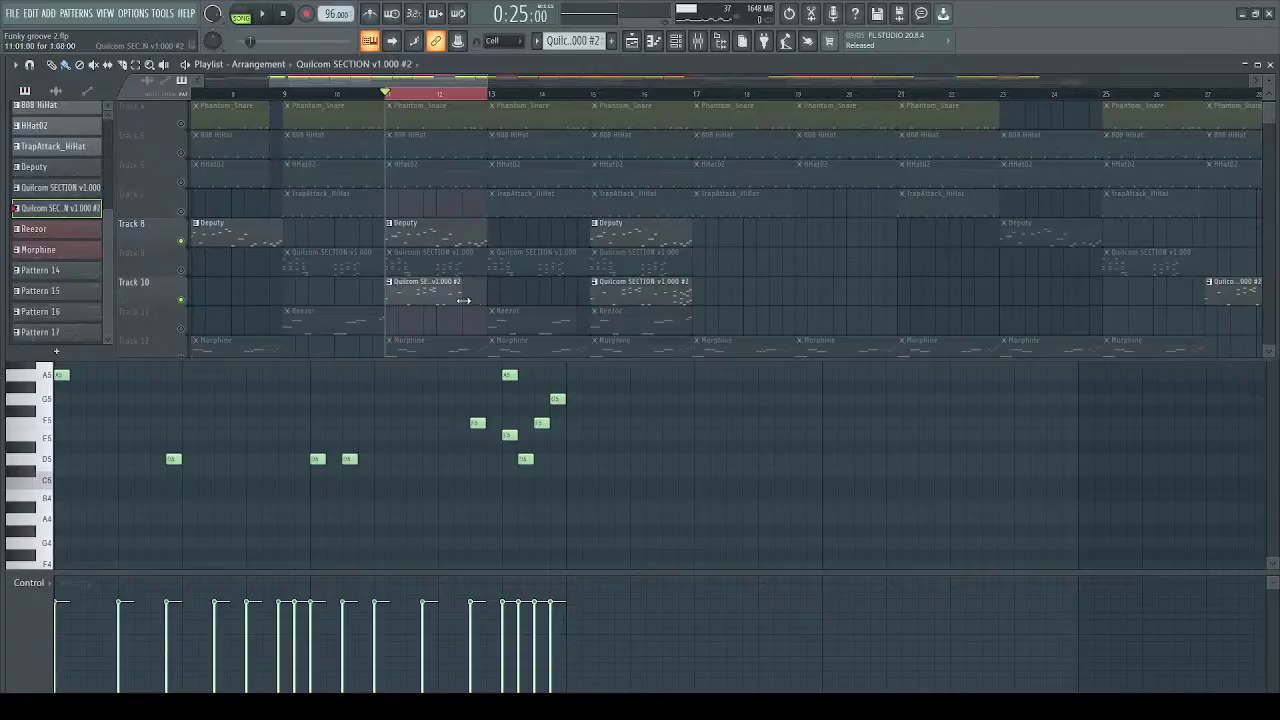
pyautogui.press('space')
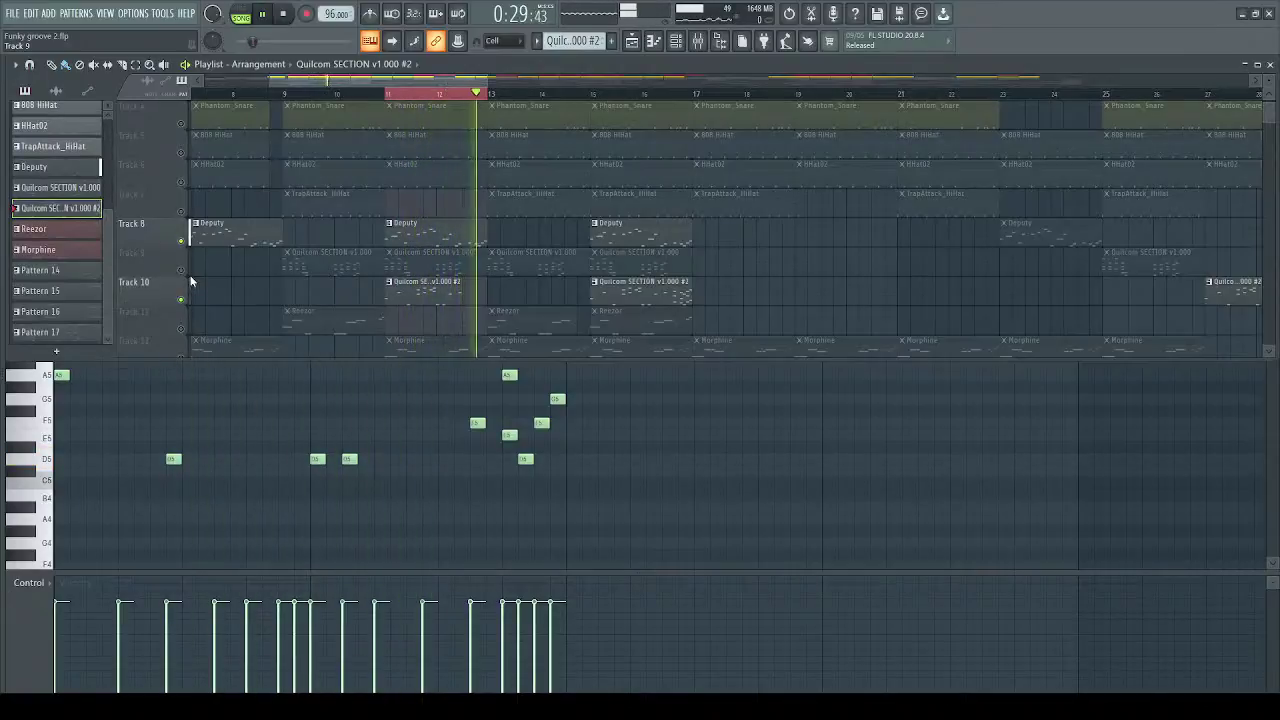
pyautogui.press('space')
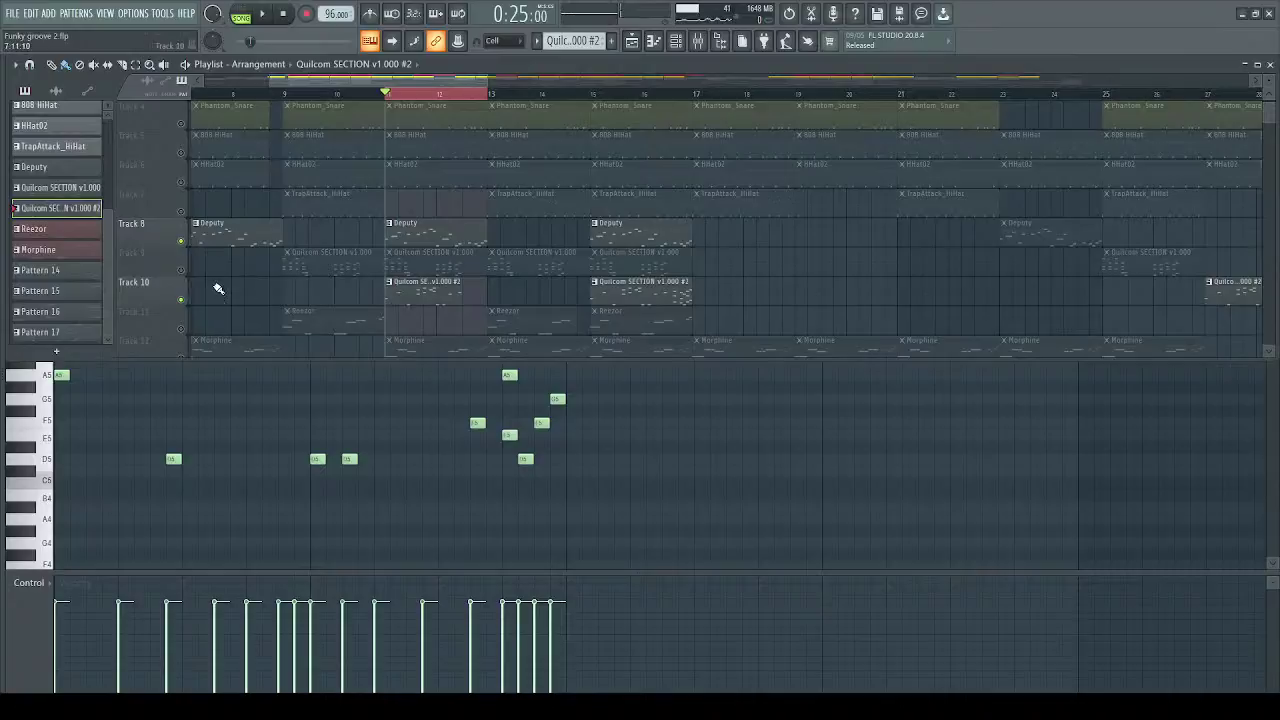
pyautogui.moveTo(456, 289); pyautogui.dragTo(479, 291)
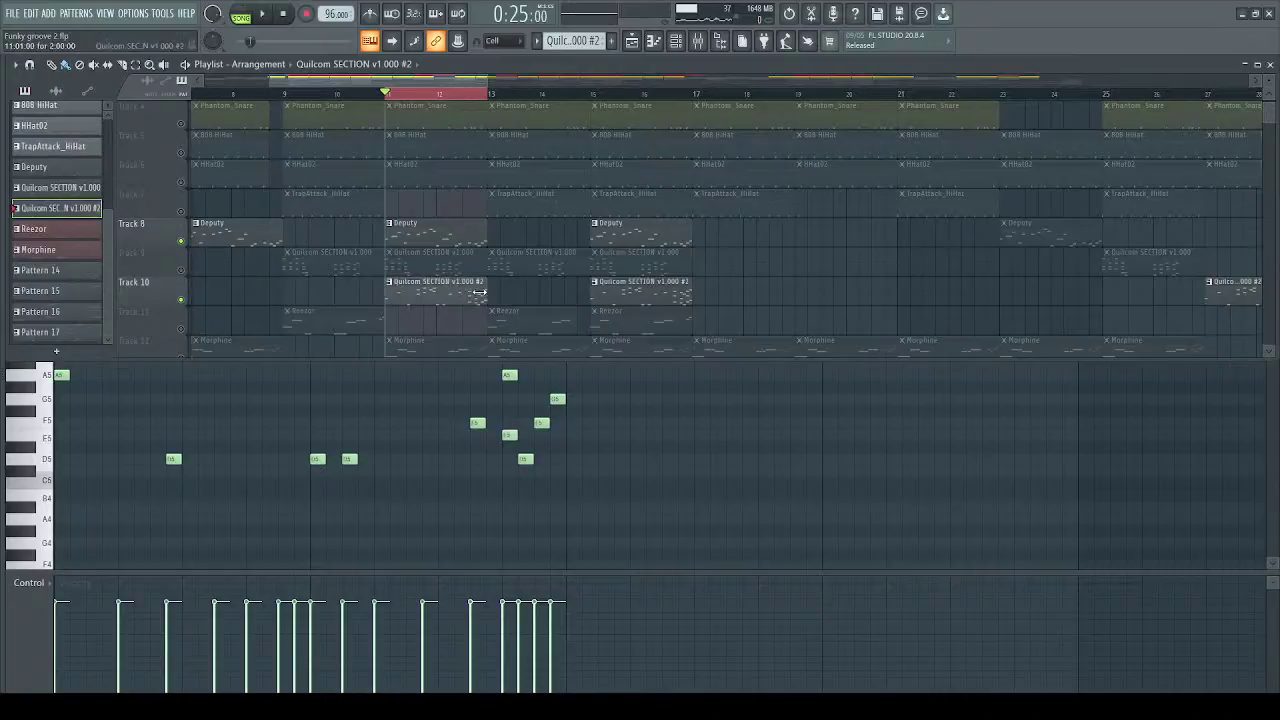
# Unmute Track 9 and audition bars 11 and 12 with Tracks 8, 9 and 10 together
pyautogui.click(182, 270)
pyautogui.press('space')
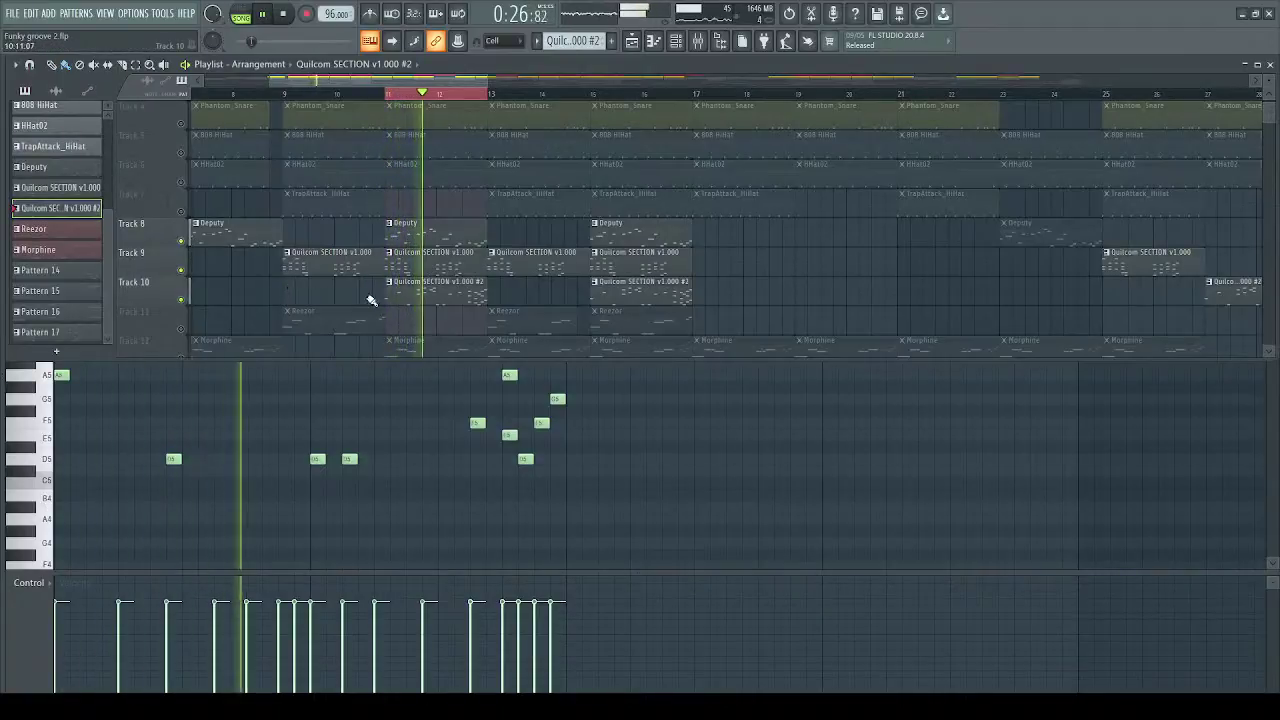
pyautogui.scroll(-1, 420, 292)
pyautogui.scroll(-1, 420, 300)
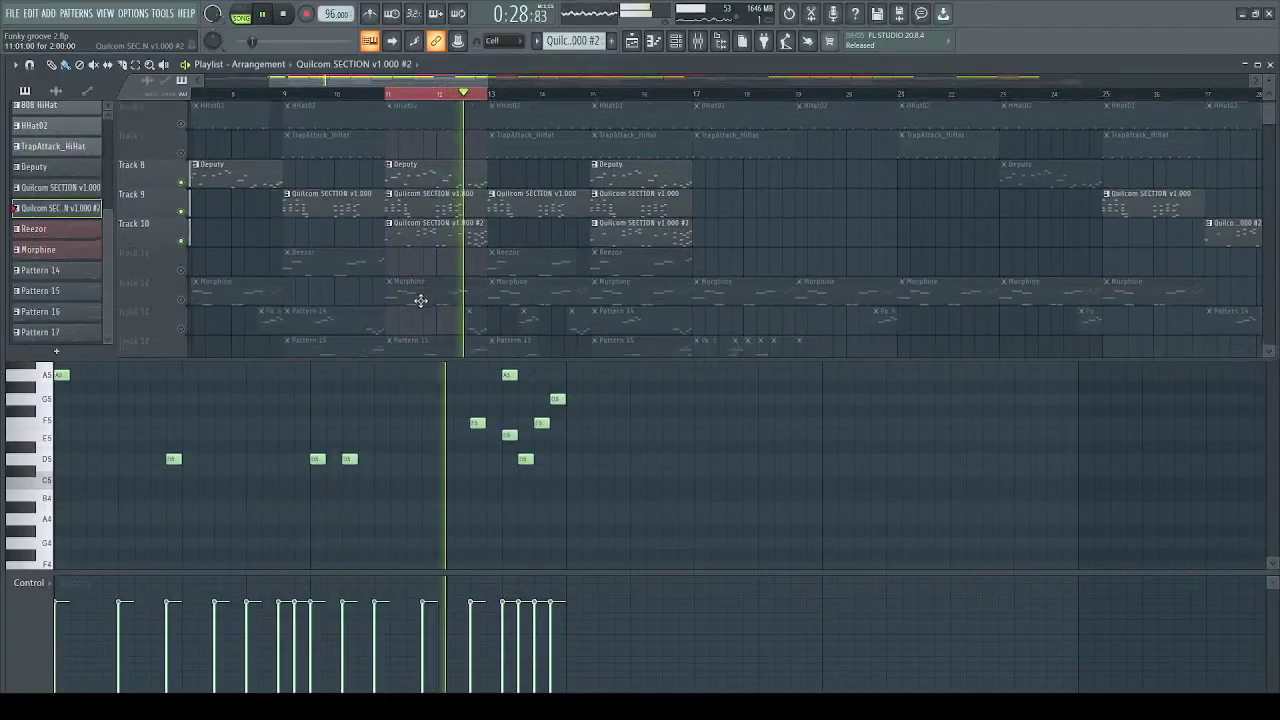
pyautogui.press('space')
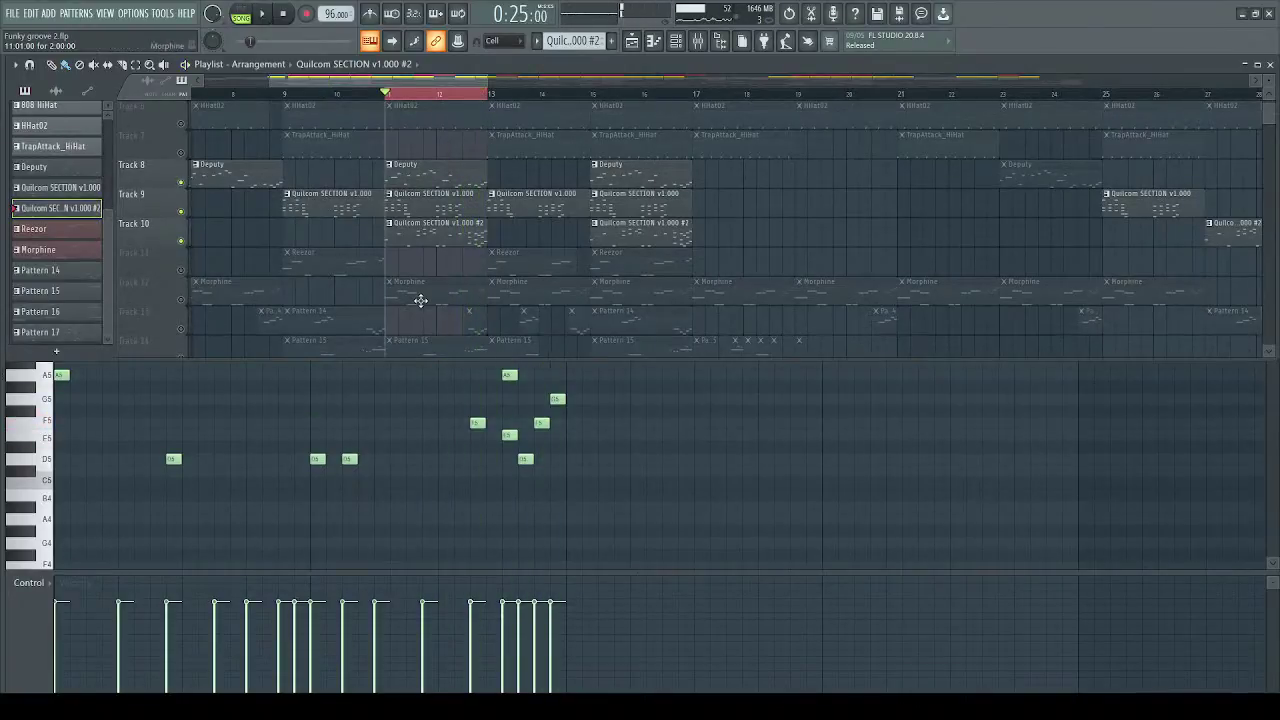
# Replay the looped bars and unmute the 808 Kick and Kick01 tracks, Tracks 1 and 2, before stopping playback
pyautogui.scroll(2, 420, 300)
pyautogui.scroll(3, 447, 286)
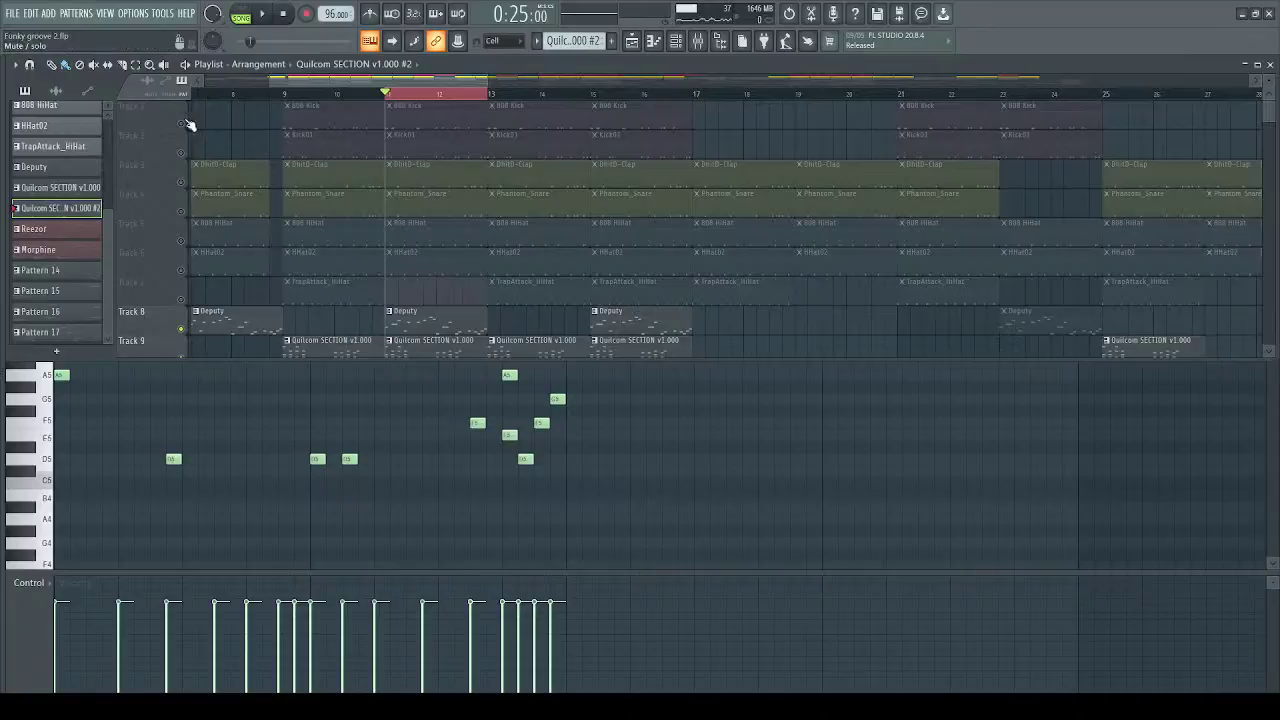
pyautogui.press('space')
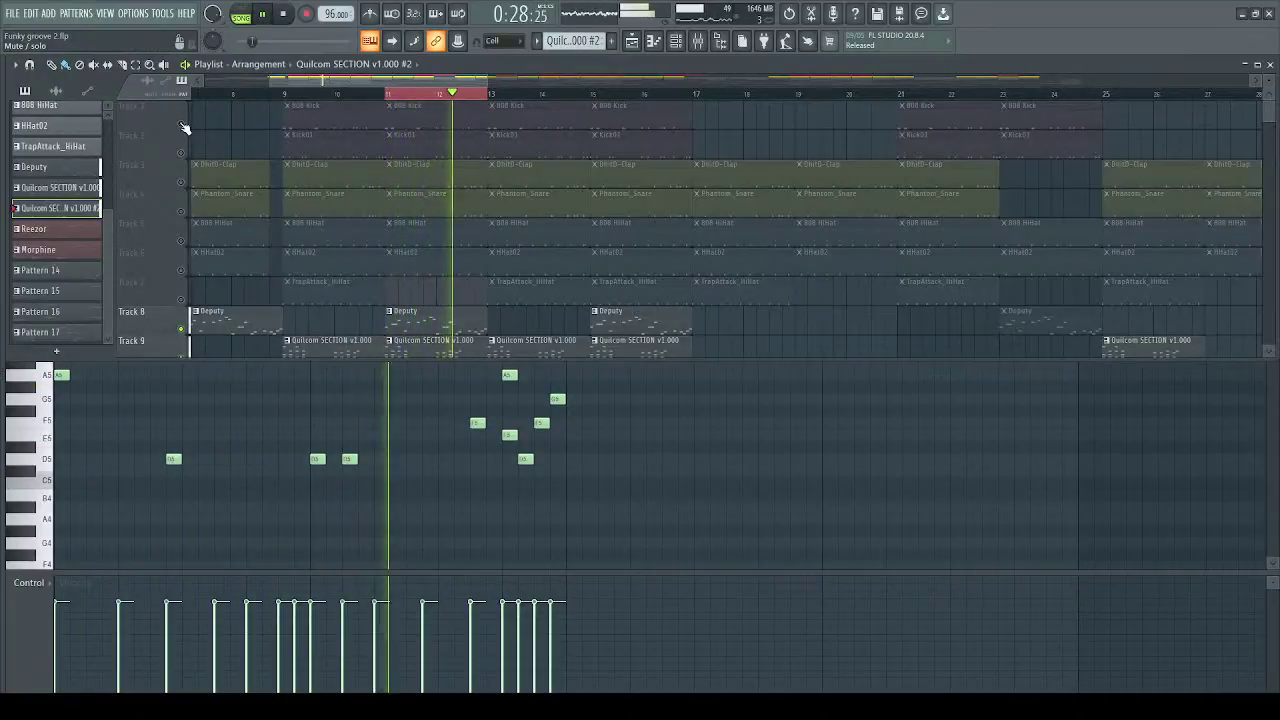
pyautogui.click(182, 124)
pyautogui.click(182, 153)
pyautogui.press('space')
# Show the mixer and play the loop while unmuting Tracks 3 to 6 one after another
pyautogui.click(697, 40)
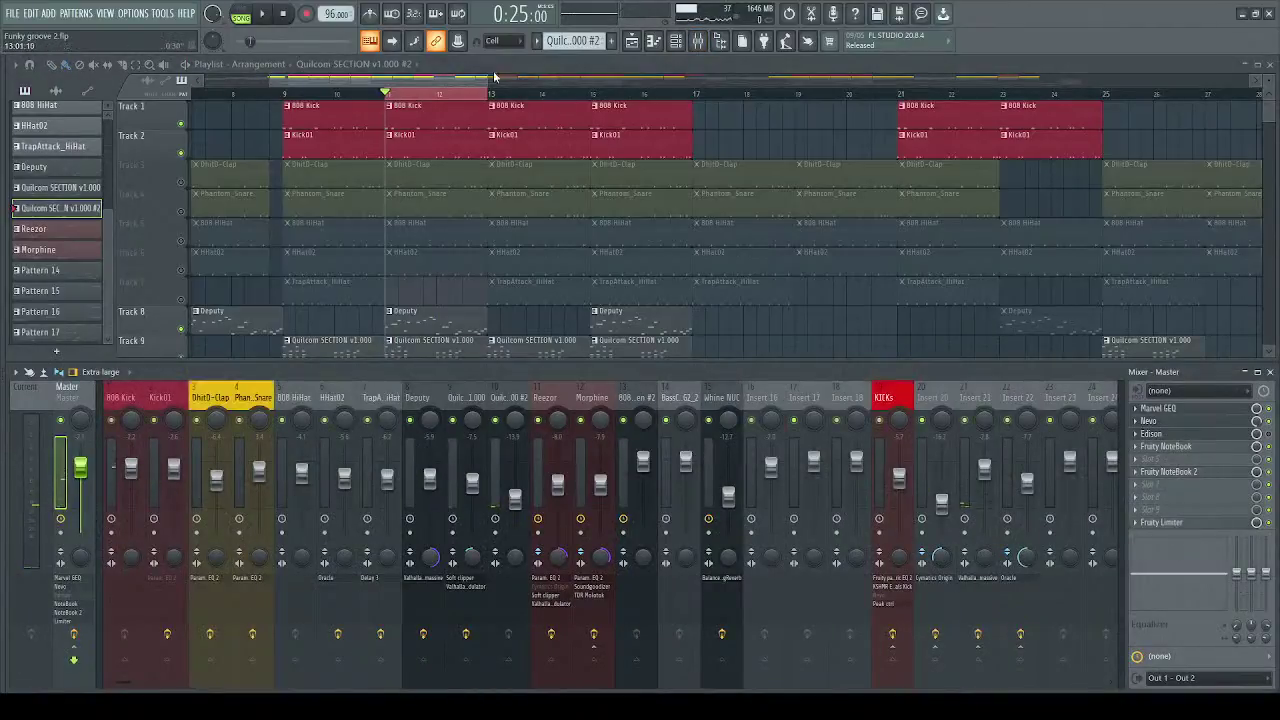
pyautogui.press('space')
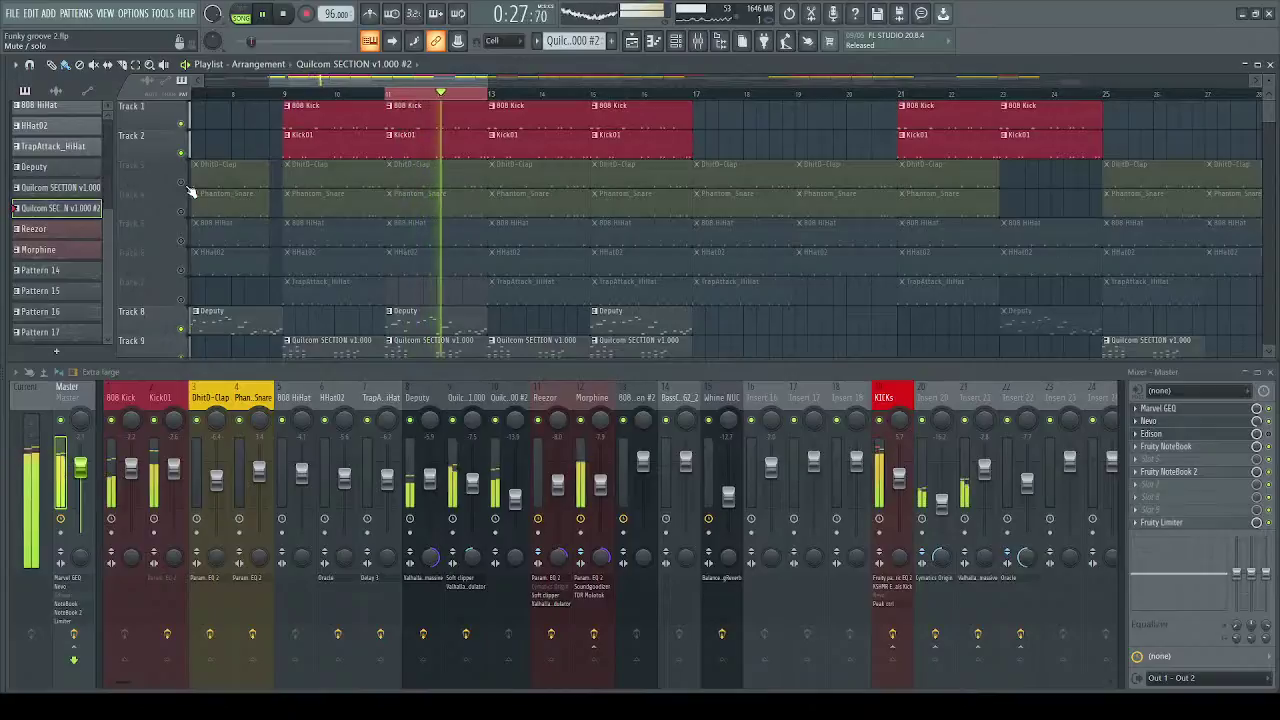
pyautogui.click(182, 184)
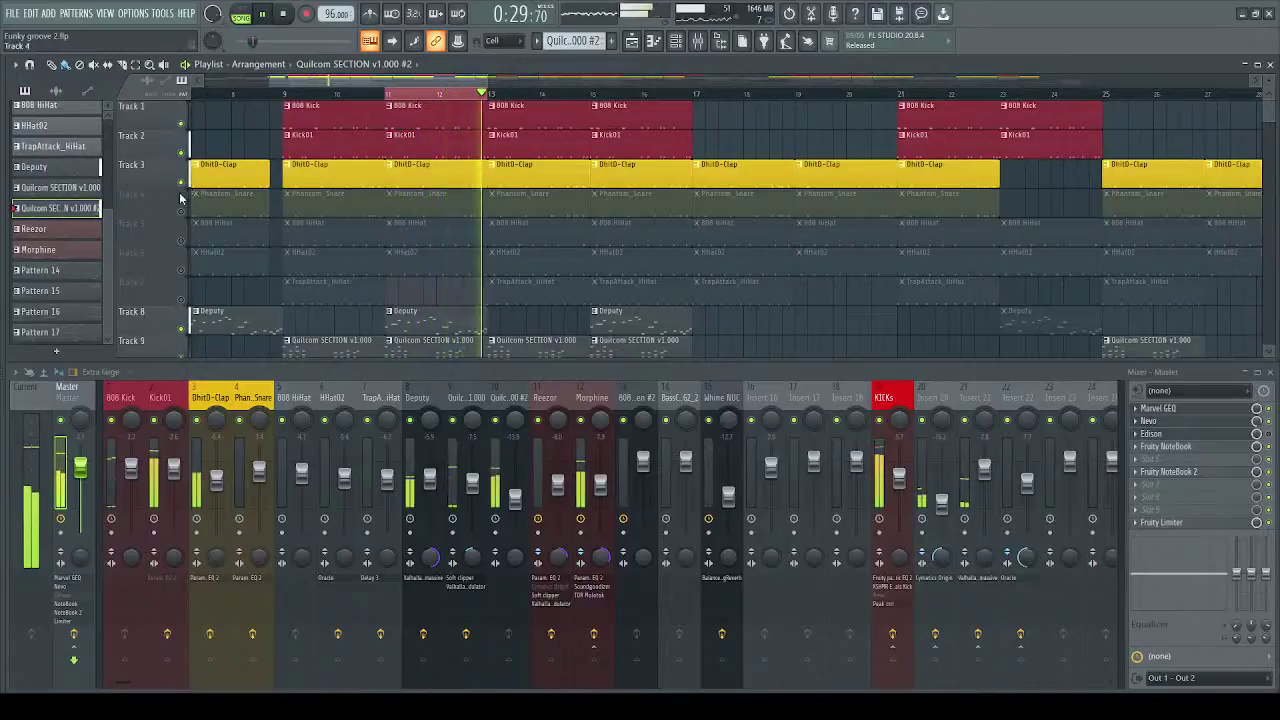
pyautogui.click(182, 212)
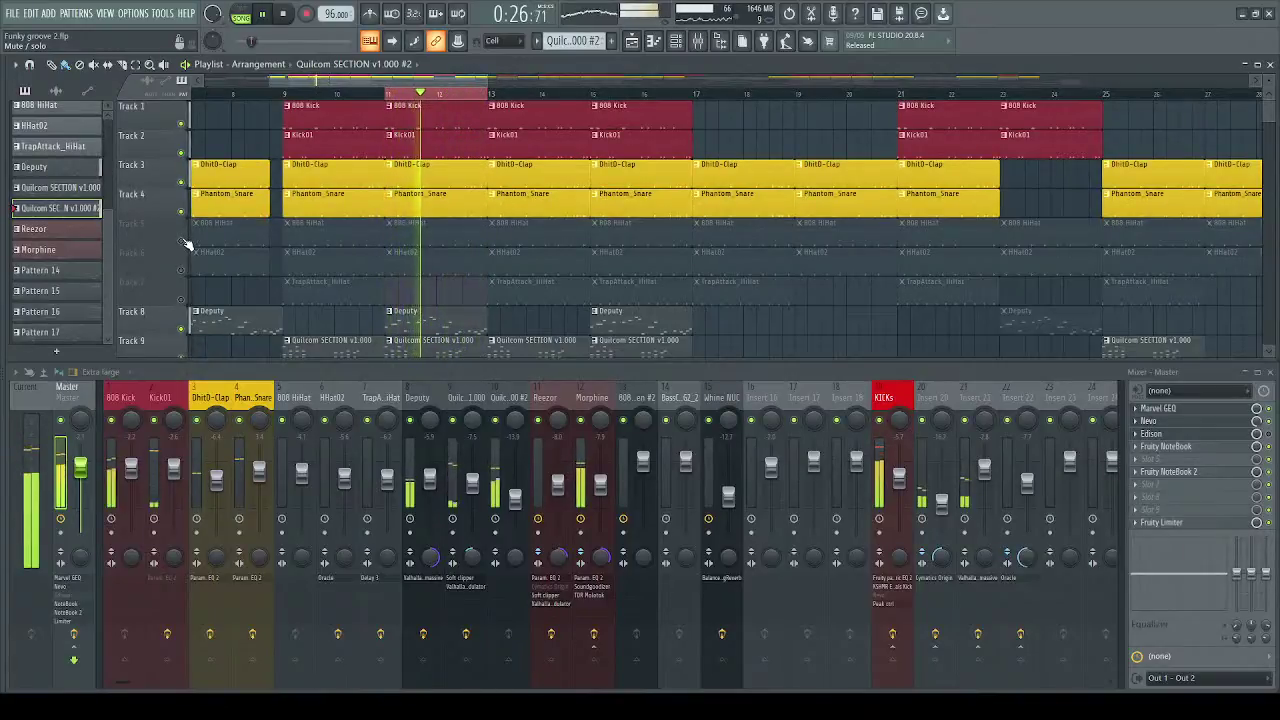
pyautogui.click(182, 241)
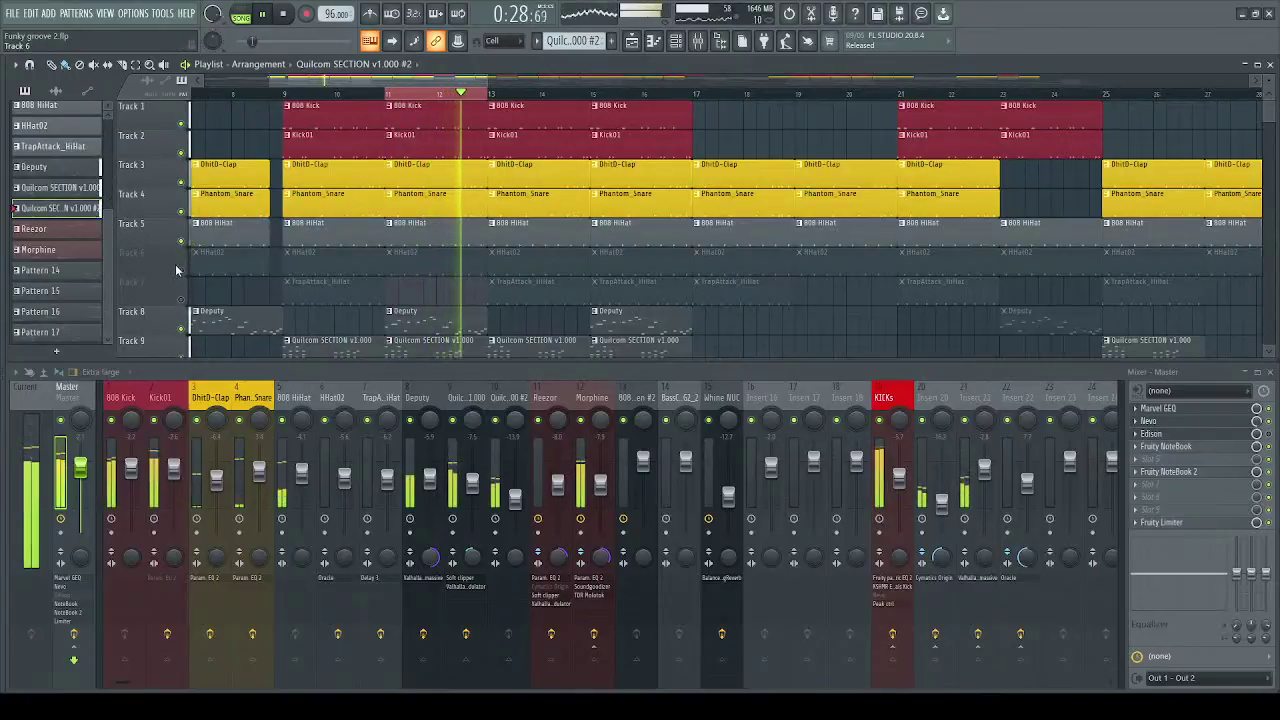
pyautogui.click(182, 270)
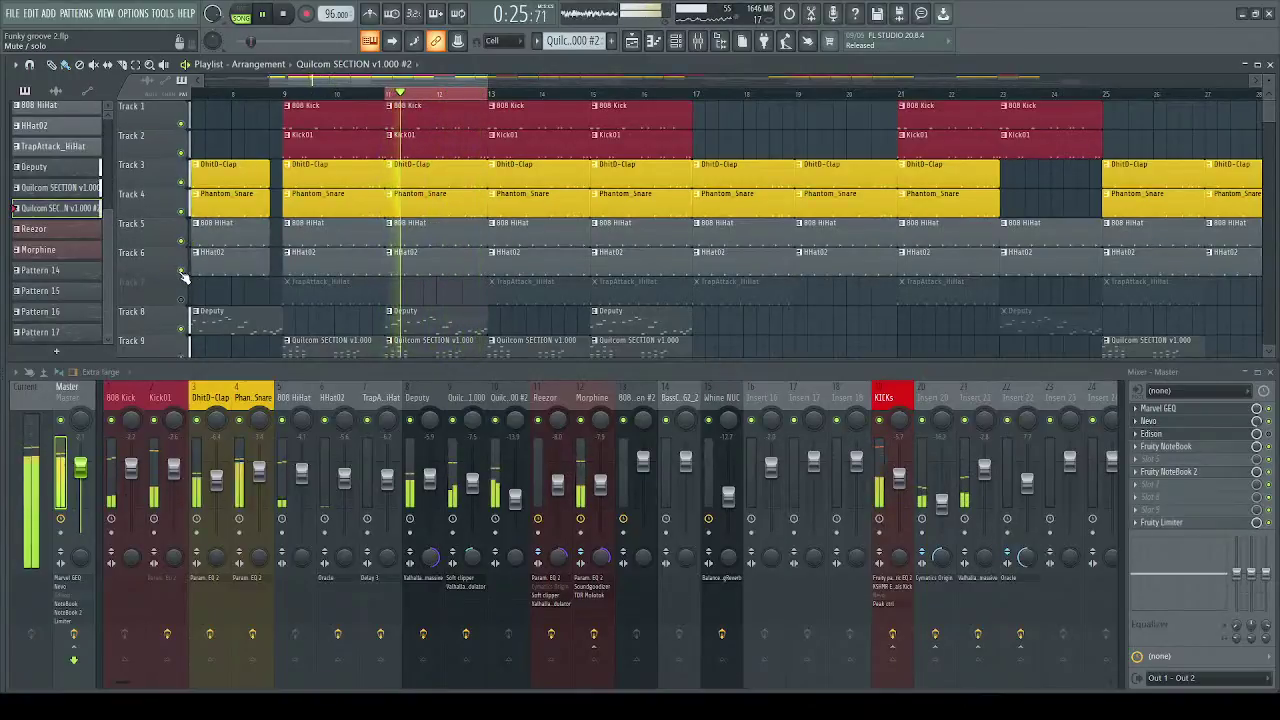
pyautogui.press('space')
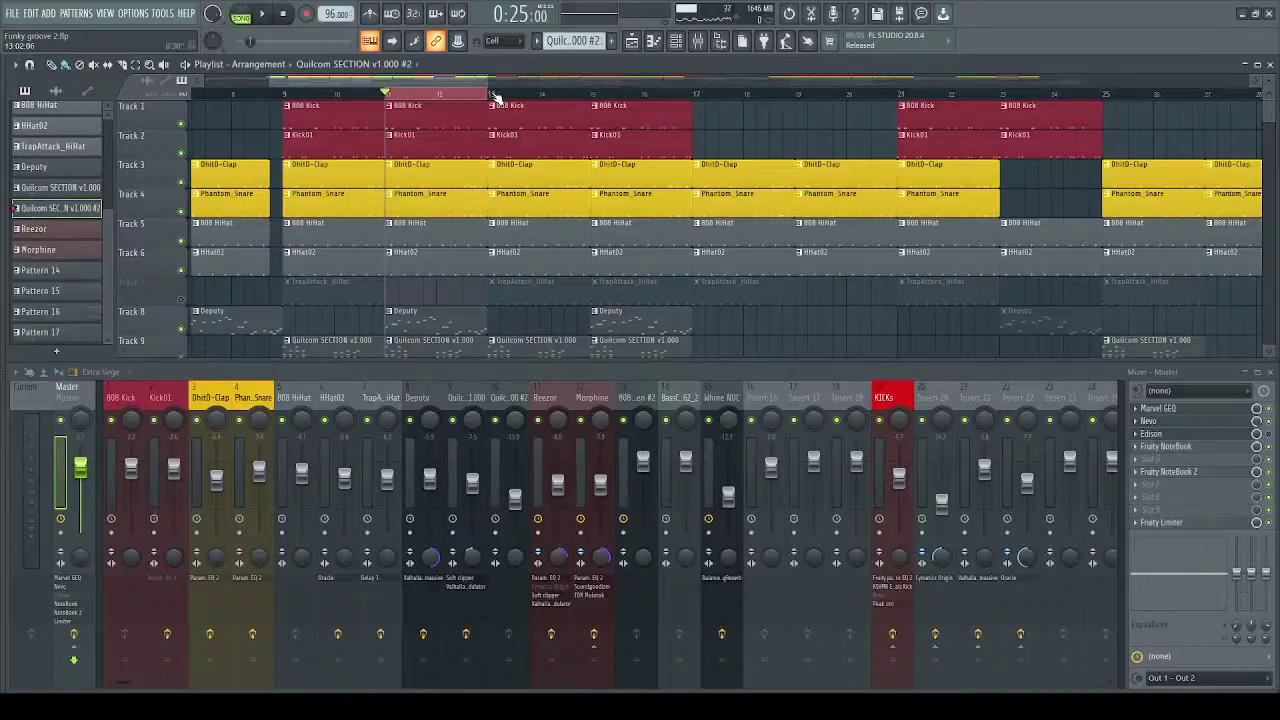
# Clear the playlist's loop selection, set the playhead to bar 13, and unmute Track 7
pyautogui.rightClick(494, 95)
pyautogui.click(492, 94)
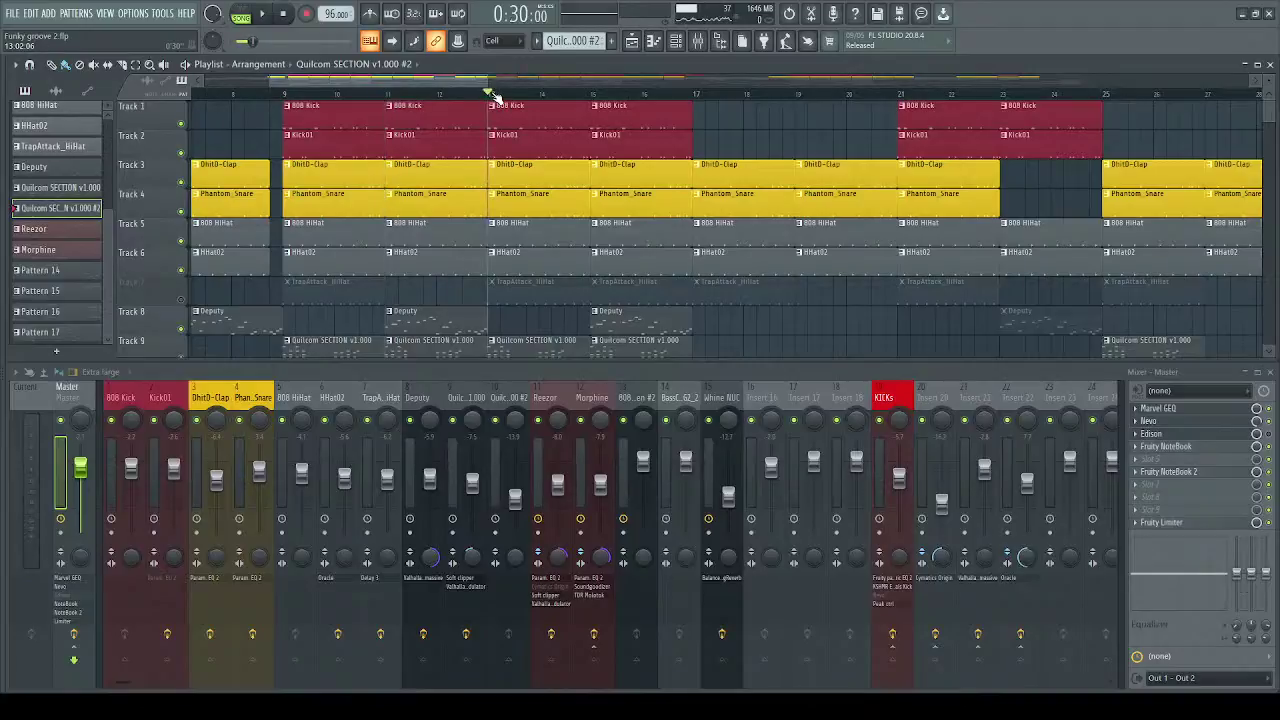
pyautogui.click(181, 299)
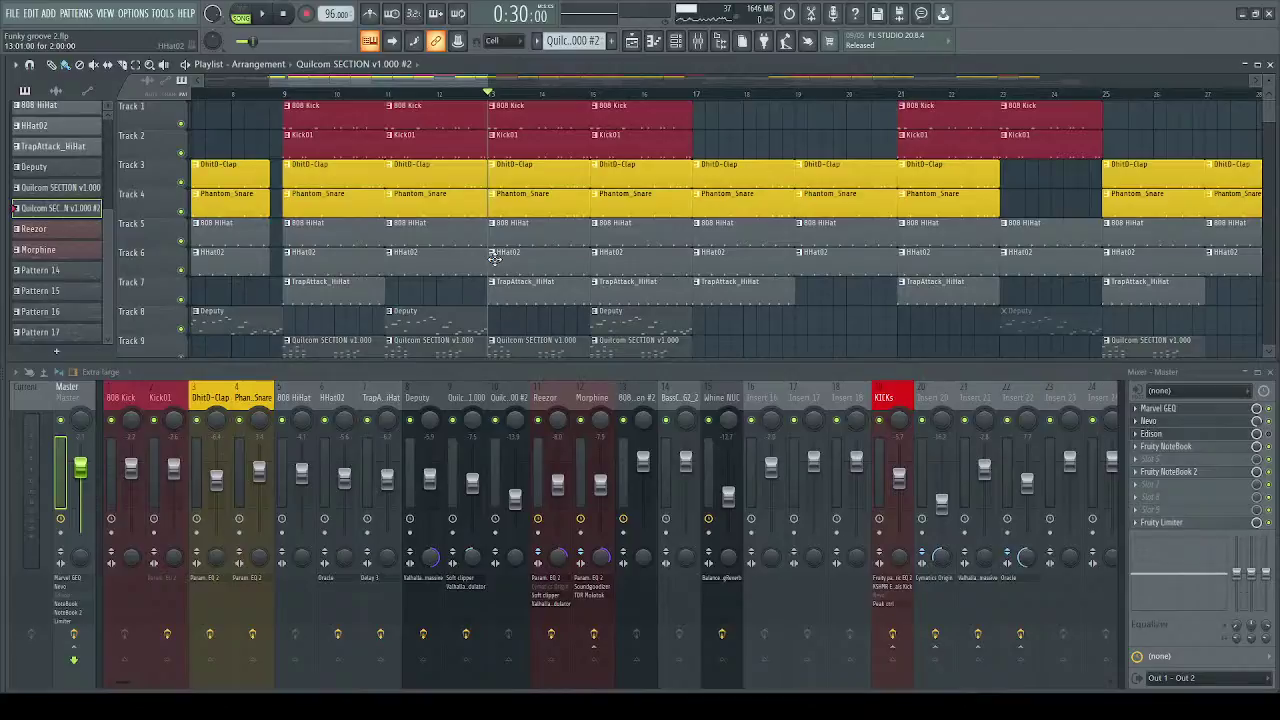
# Examine the notes of the HHat02 and TrapAttack_HiHat patterns in the piano roll
pyautogui.doubleClick(538, 262)
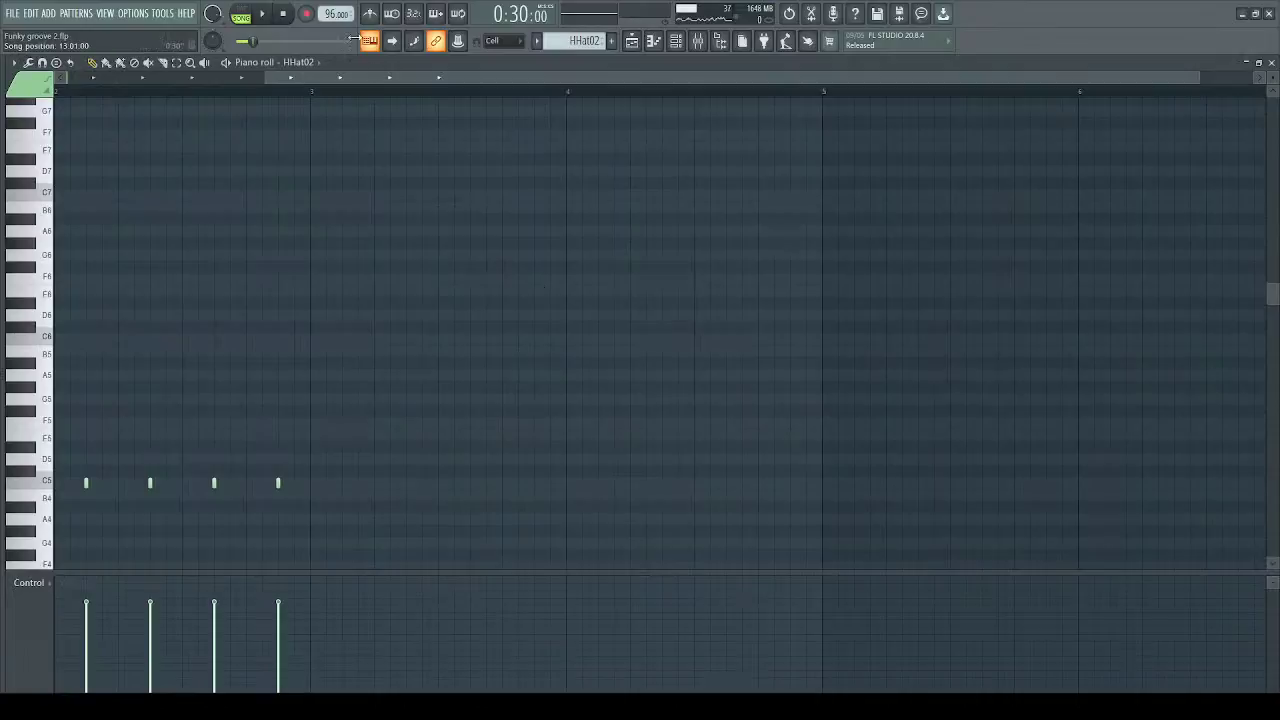
pyautogui.moveTo(390, 80); pyautogui.dragTo(129, 92)
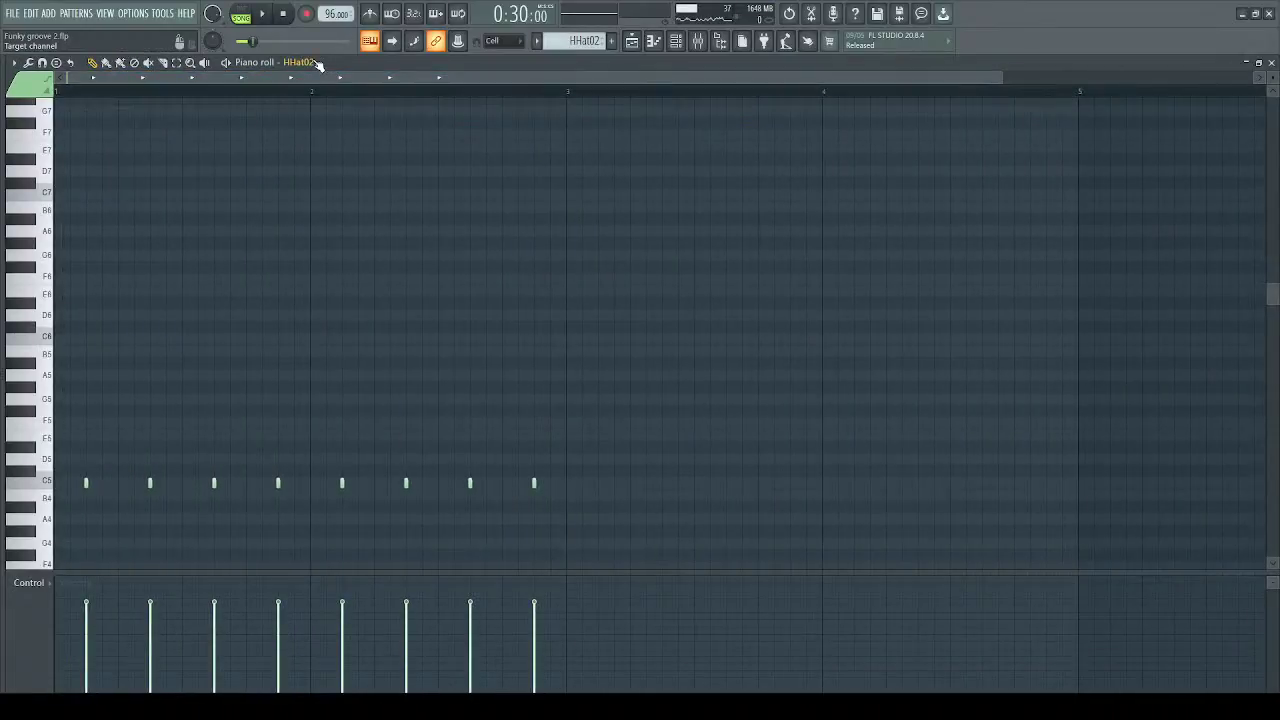
pyautogui.scroll(-1, 316, 64)
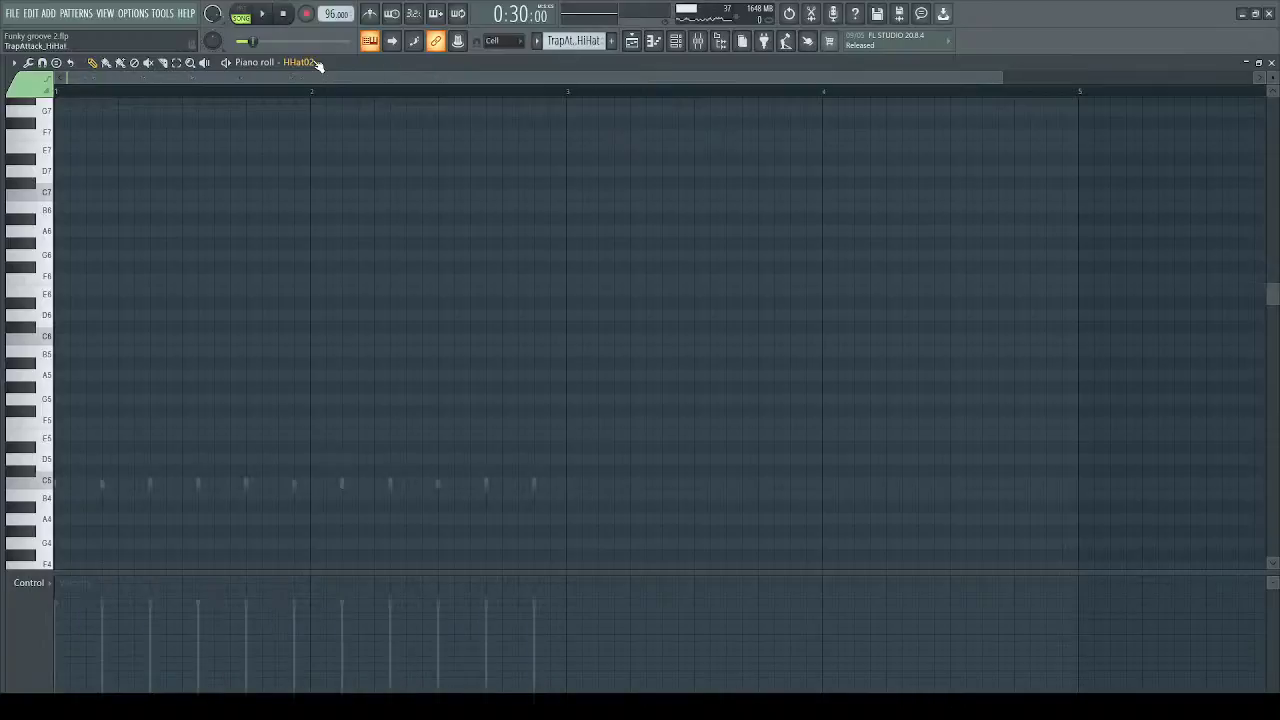
pyautogui.click(366, 169)
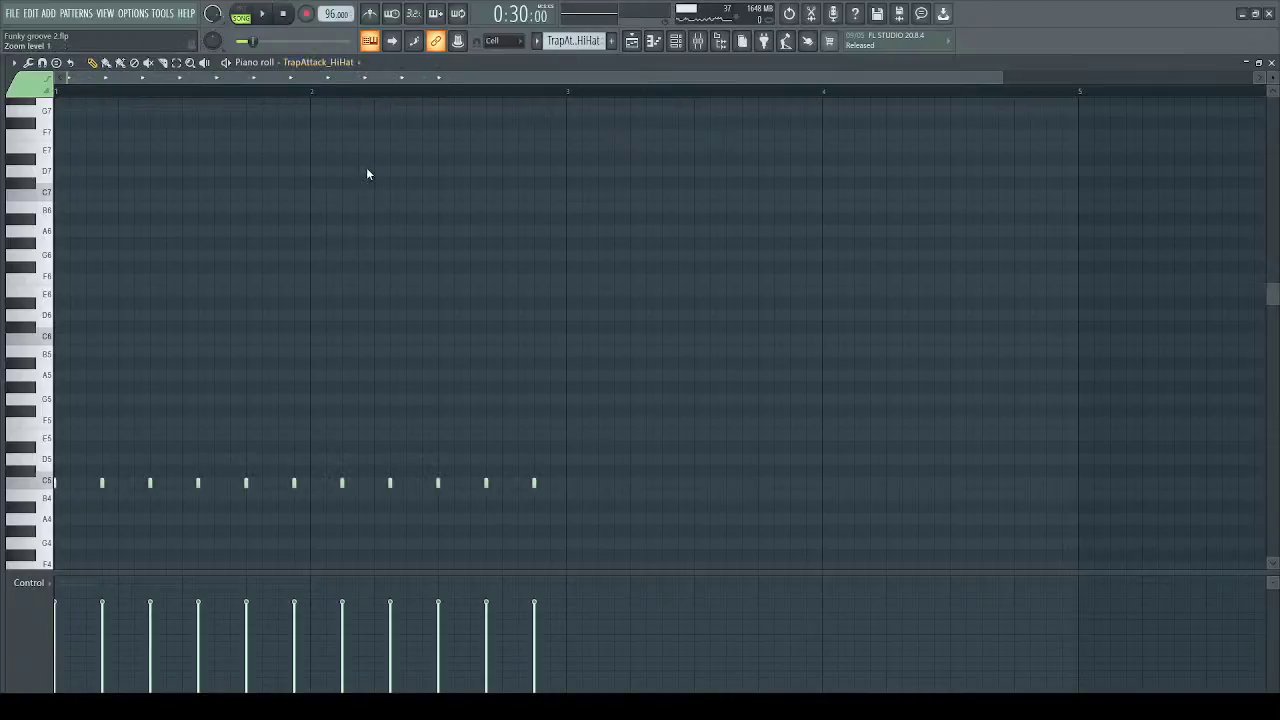
pyautogui.click(113, 494)
pyautogui.rightClick(119, 497)
# Show the TrapAttack_HiHat steps in the channel rack and look over the tracks in the playlist
pyautogui.click(676, 40)
pyautogui.click(634, 41)
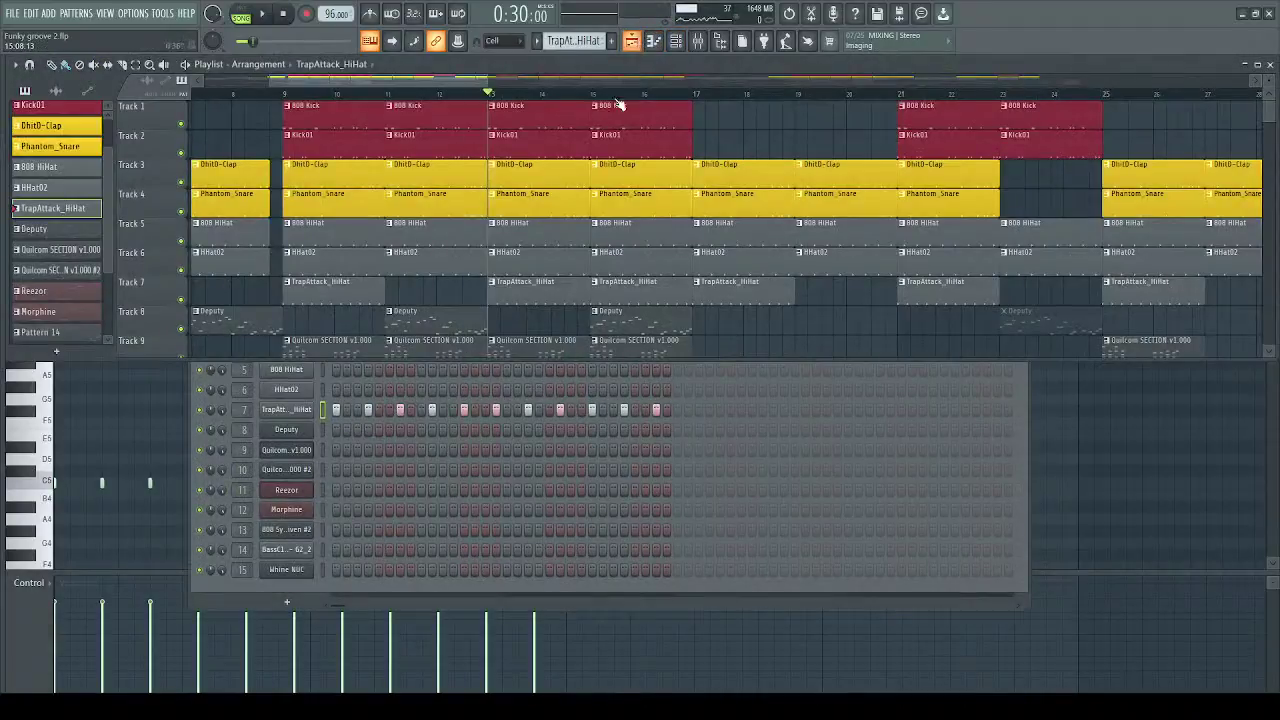
pyautogui.scroll(-3, 843, 343)
pyautogui.scroll(-1, 843, 343)
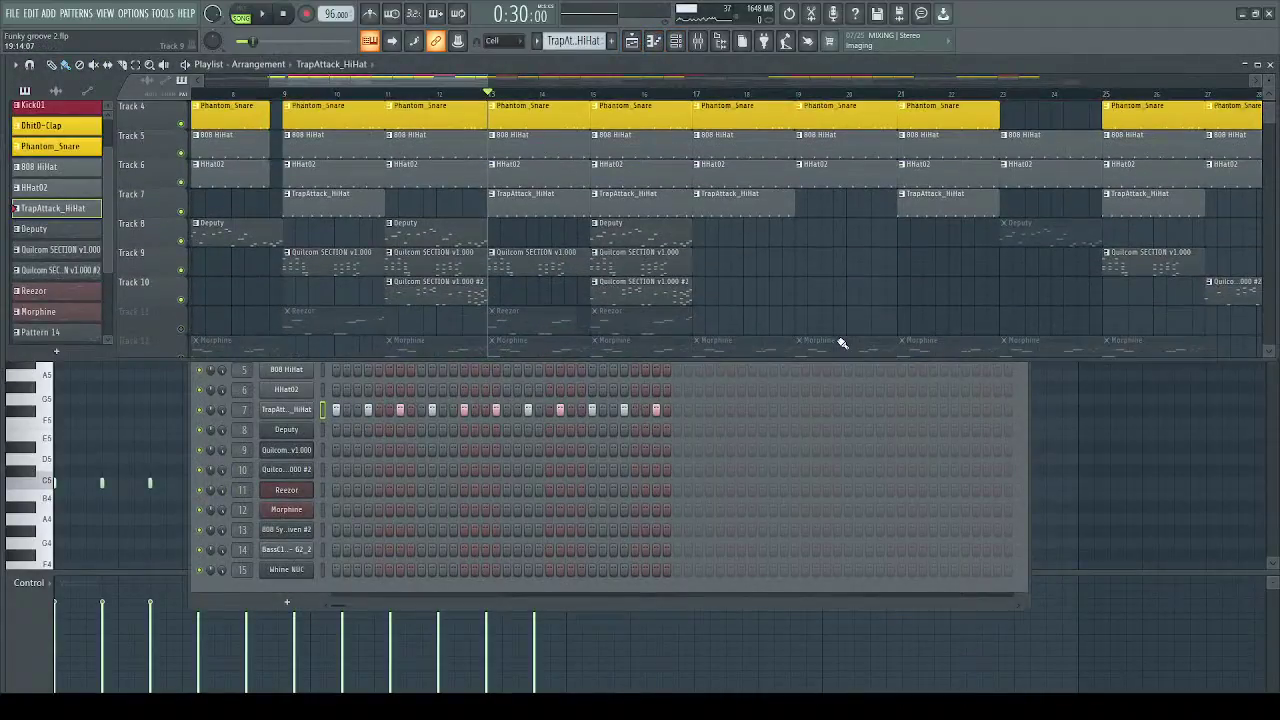
pyautogui.scroll(-1, 843, 343)
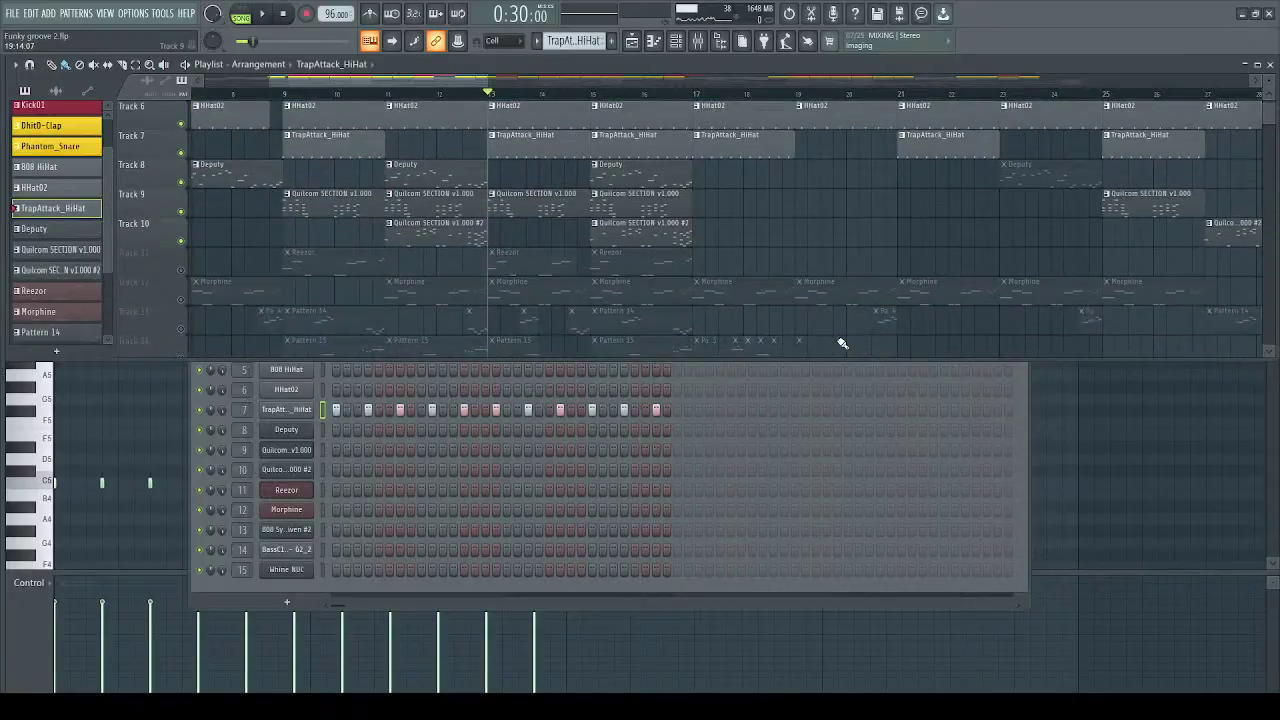
pyautogui.scroll(3, 769, 286)
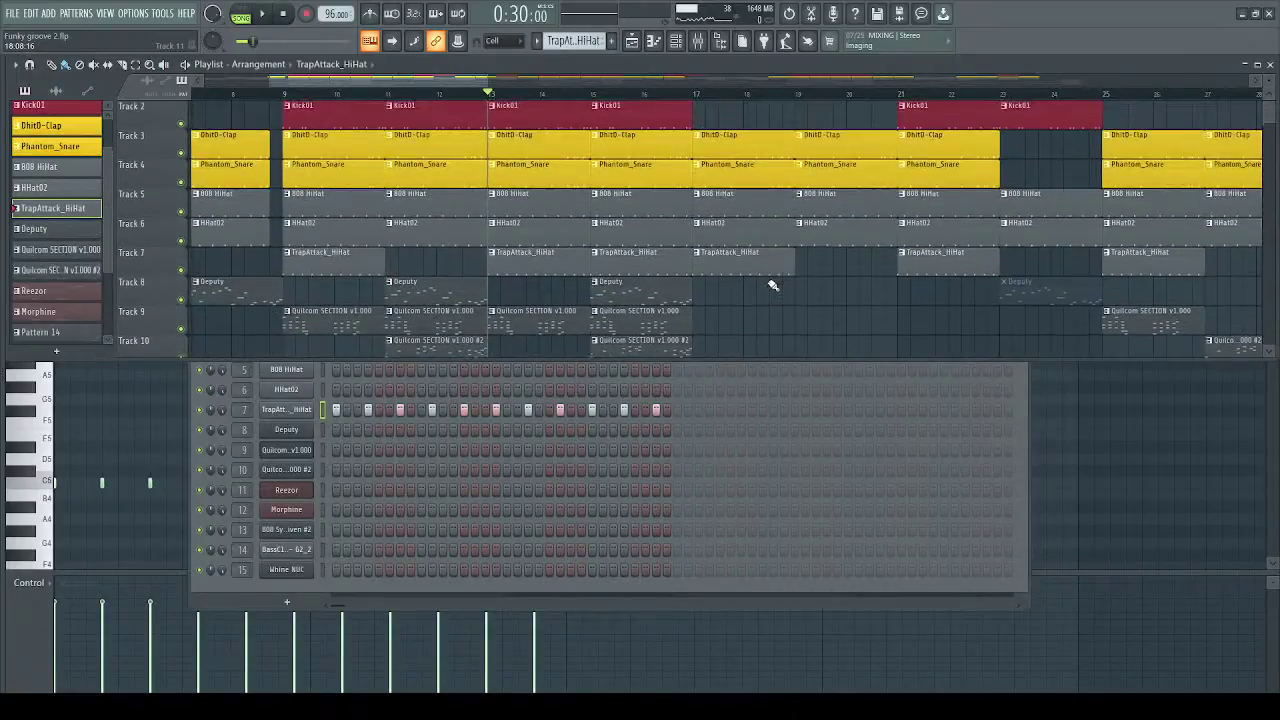
# Place the playhead at bar 9 and audition the arrangement with Tracks 1 to 10 active
pyautogui.moveTo(443, 80); pyautogui.dragTo(314, 80)
pyautogui.scroll(-7, 435, 184)
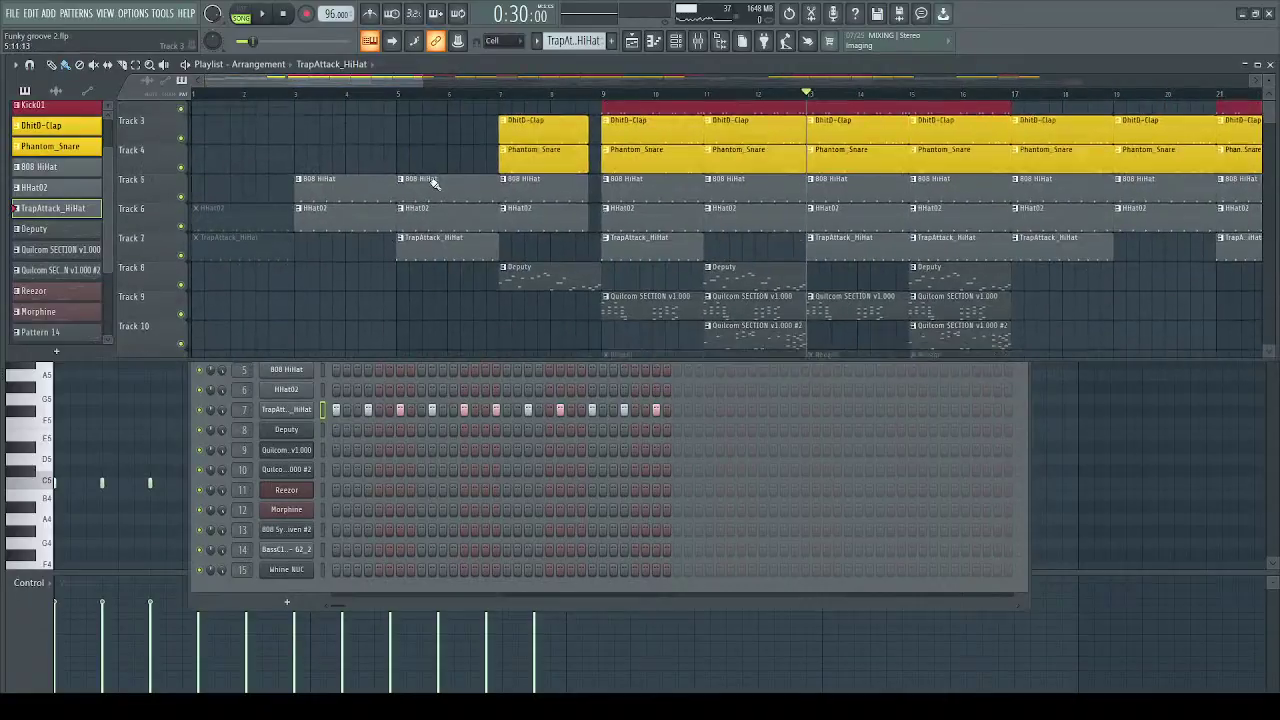
pyautogui.scroll(4, 556, 111)
pyautogui.click(603, 93)
pyautogui.press('space')
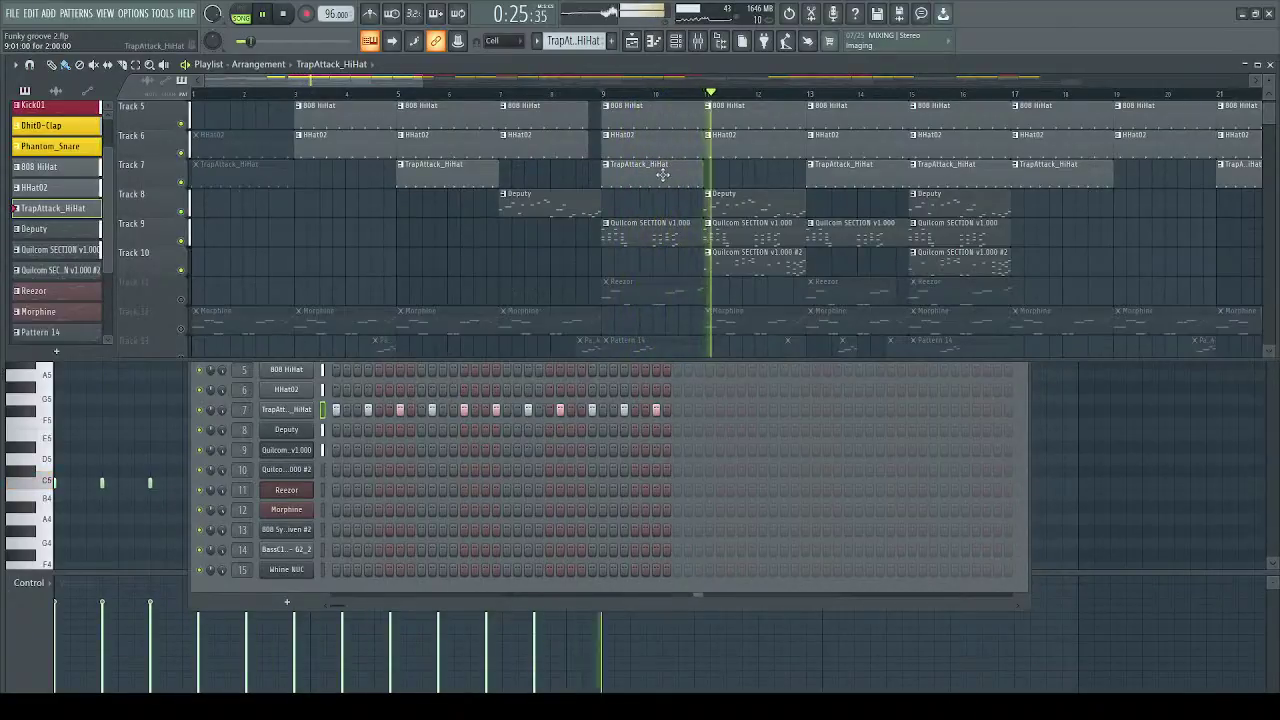
pyautogui.press('space')
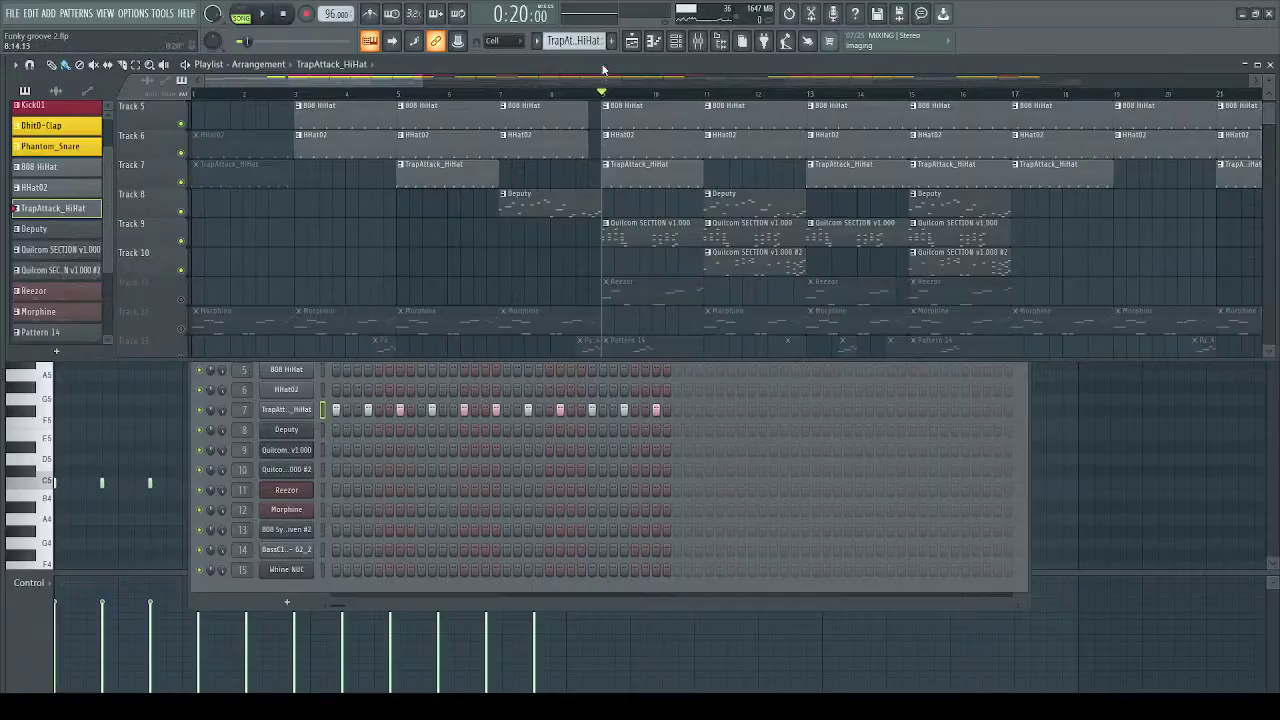
# Maximize the playlist and unmute the Morphine clips on Track 12
pyautogui.doubleClick(975, 64)
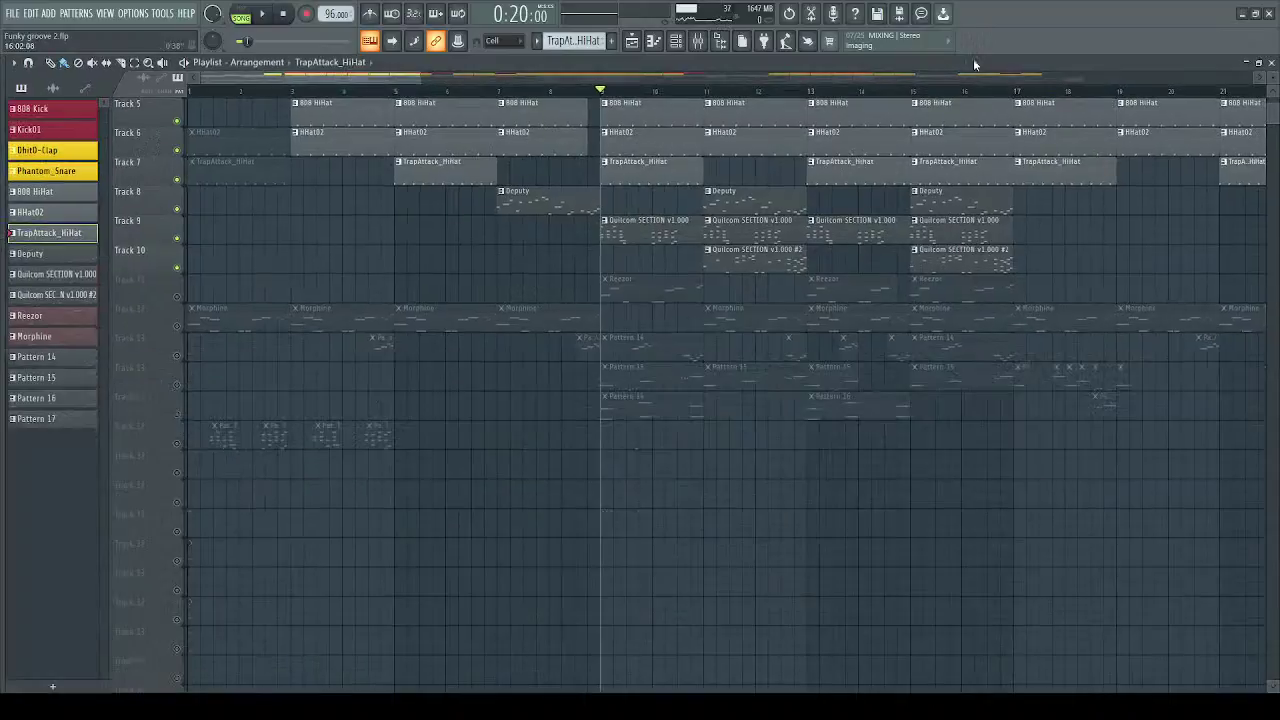
pyautogui.click(178, 328)
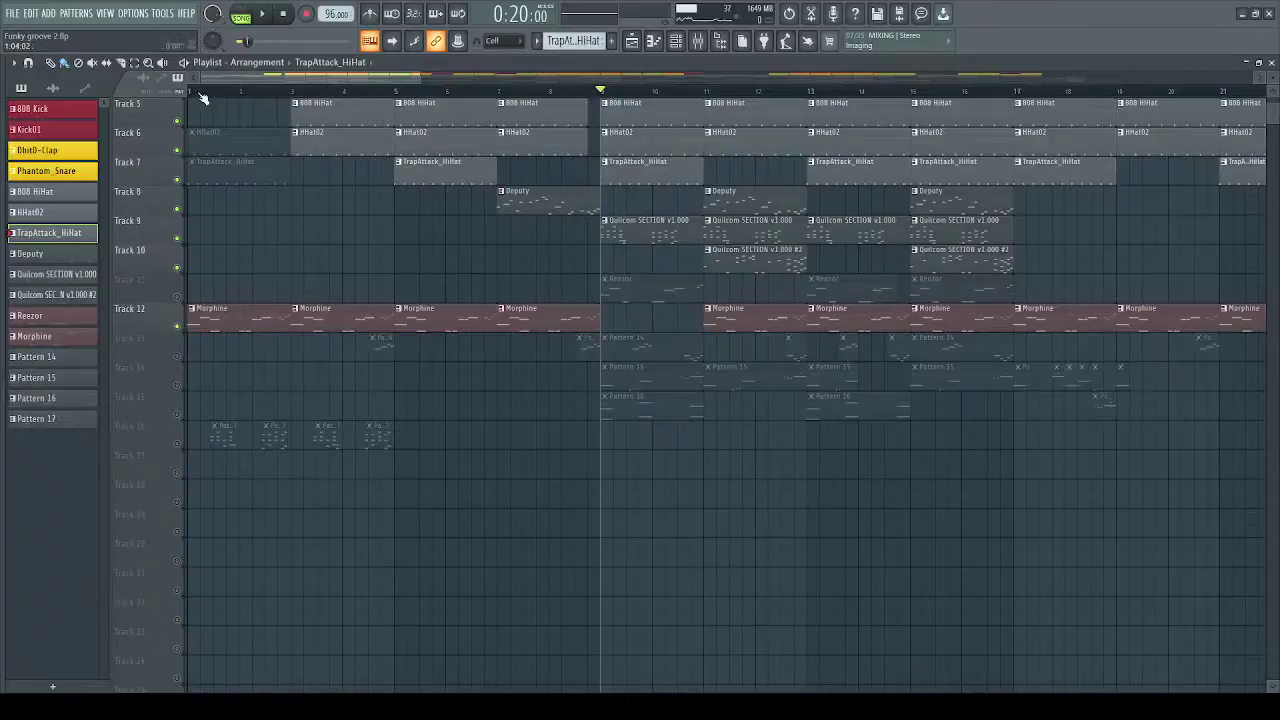
pyautogui.scroll(4, 246, 263)
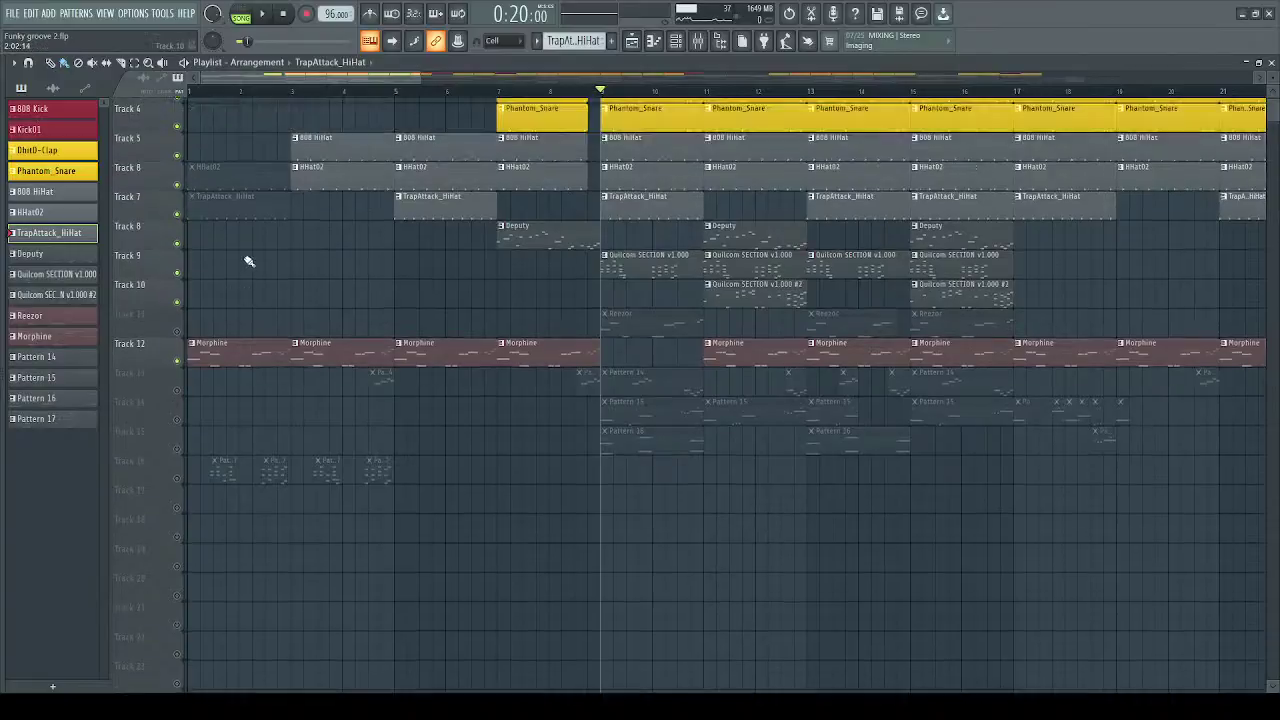
# Audition the arrangement from bar 1 with the Morphine clips on Track 12, and unmute all remaining playlist tracks
pyautogui.click(197, 91)
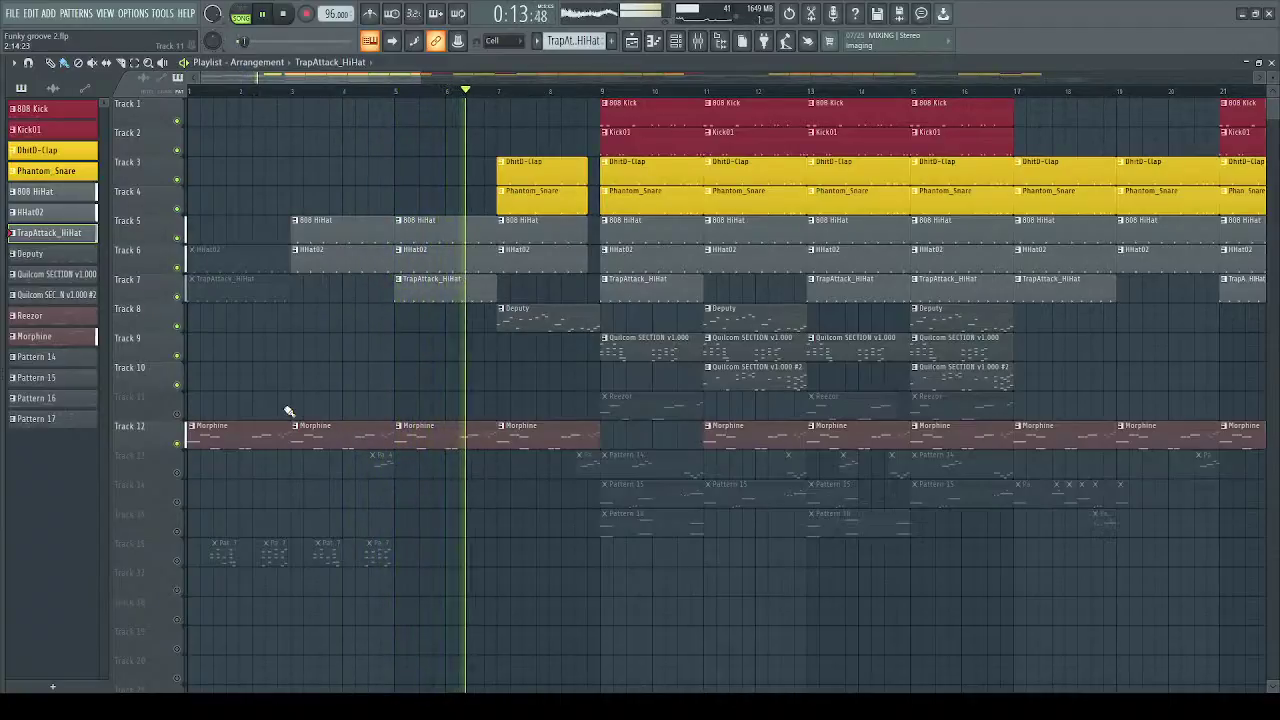
pyautogui.press('space')
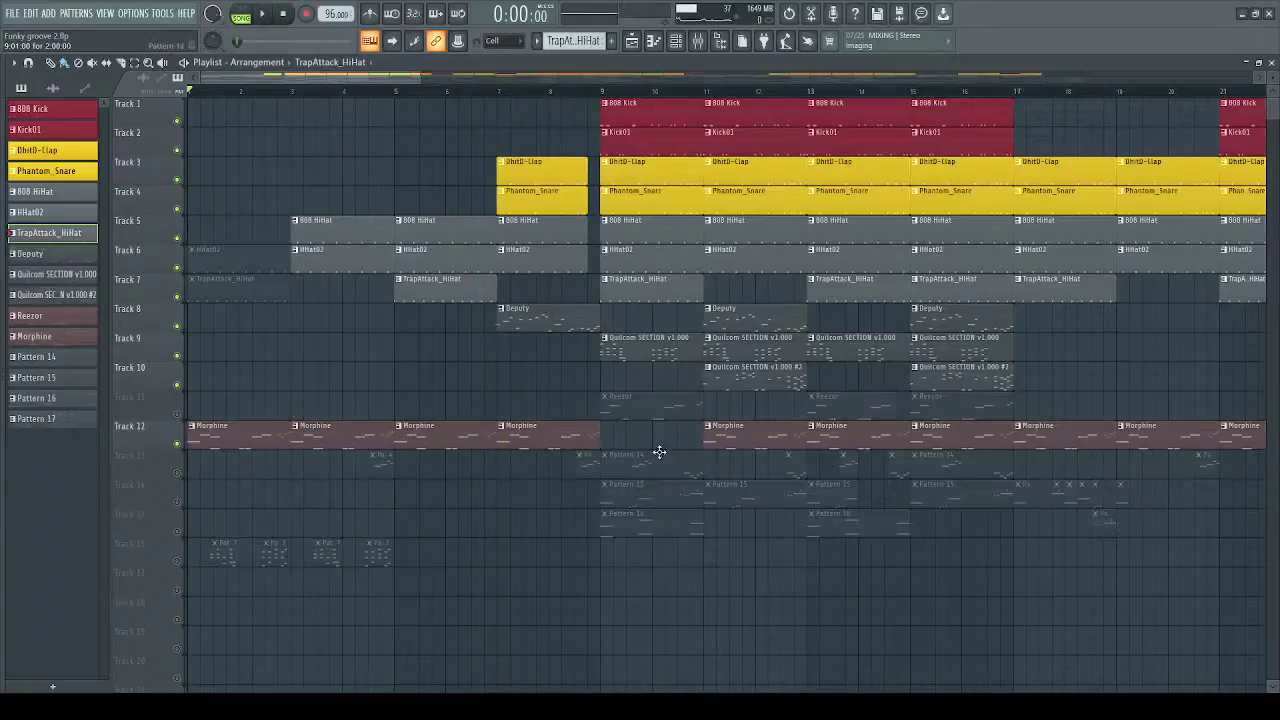
pyautogui.click(178, 561)
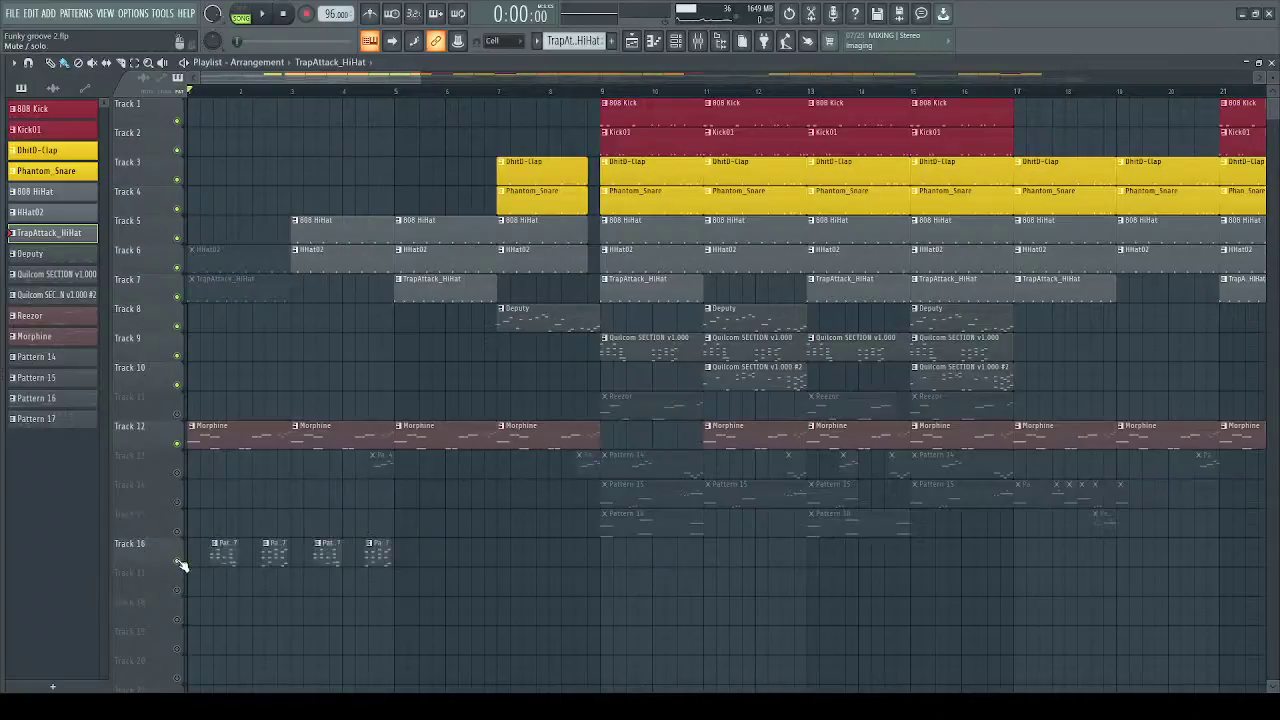
pyautogui.rightClick(179, 561)
pyautogui.rightClick(179, 561)
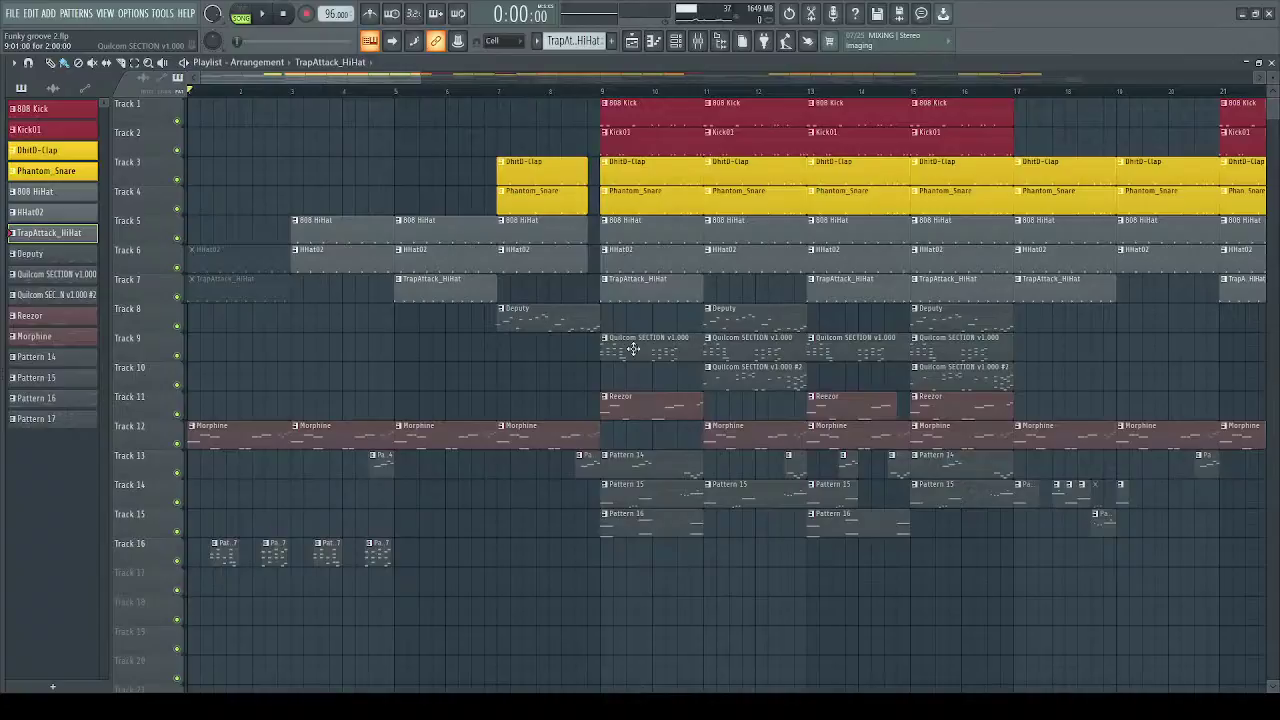
# Play the full arrangement from bar 1, and check the notes of Pattern 14 in the piano roll
pyautogui.press('space')
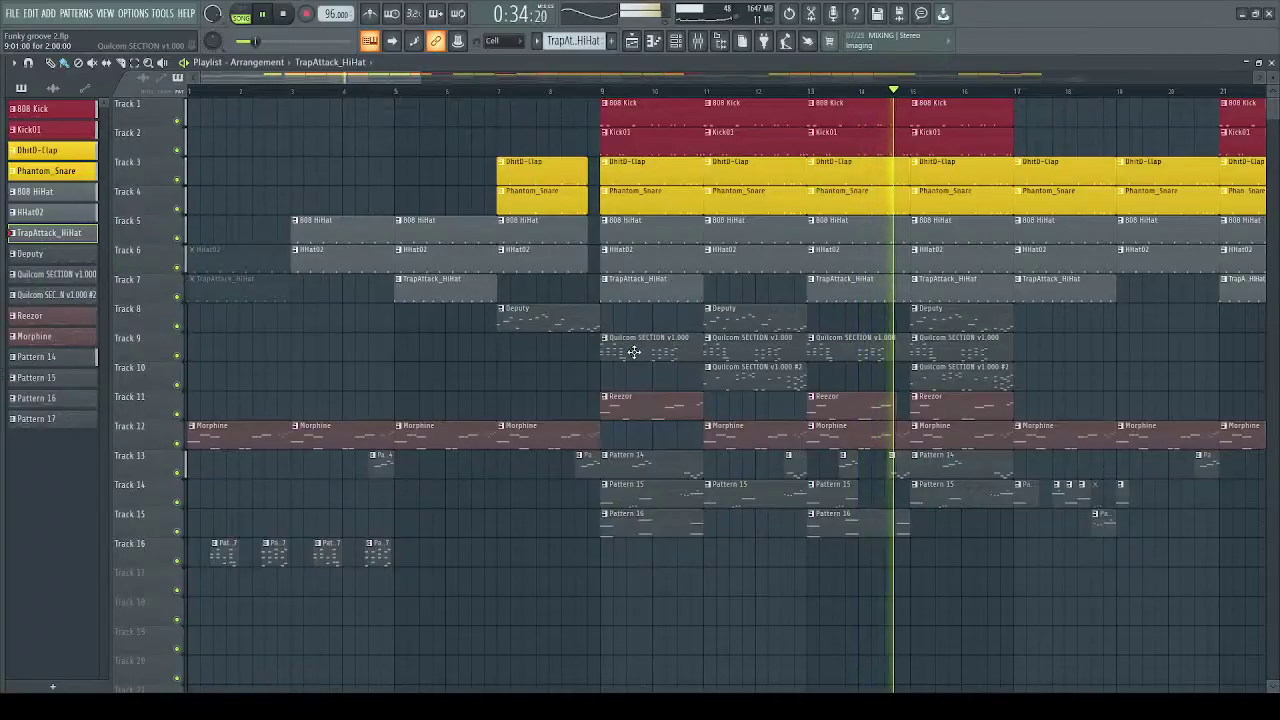
pyautogui.press('space')
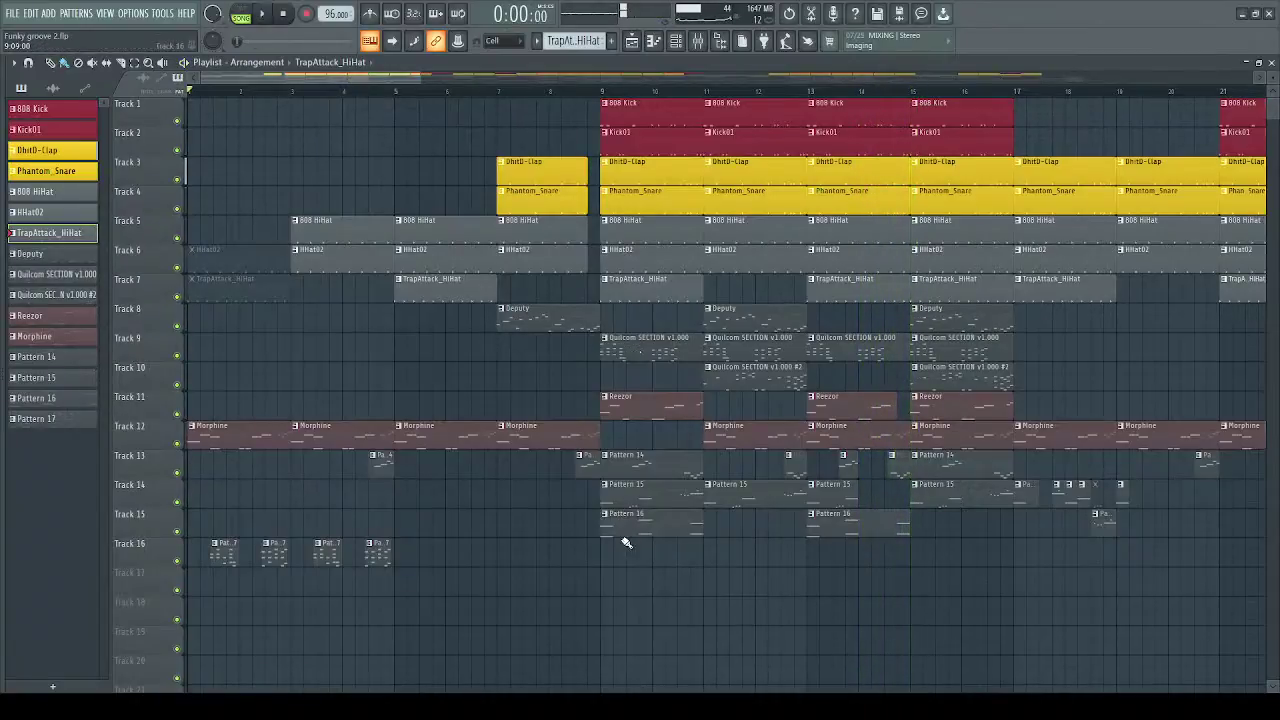
pyautogui.doubleClick(639, 467)
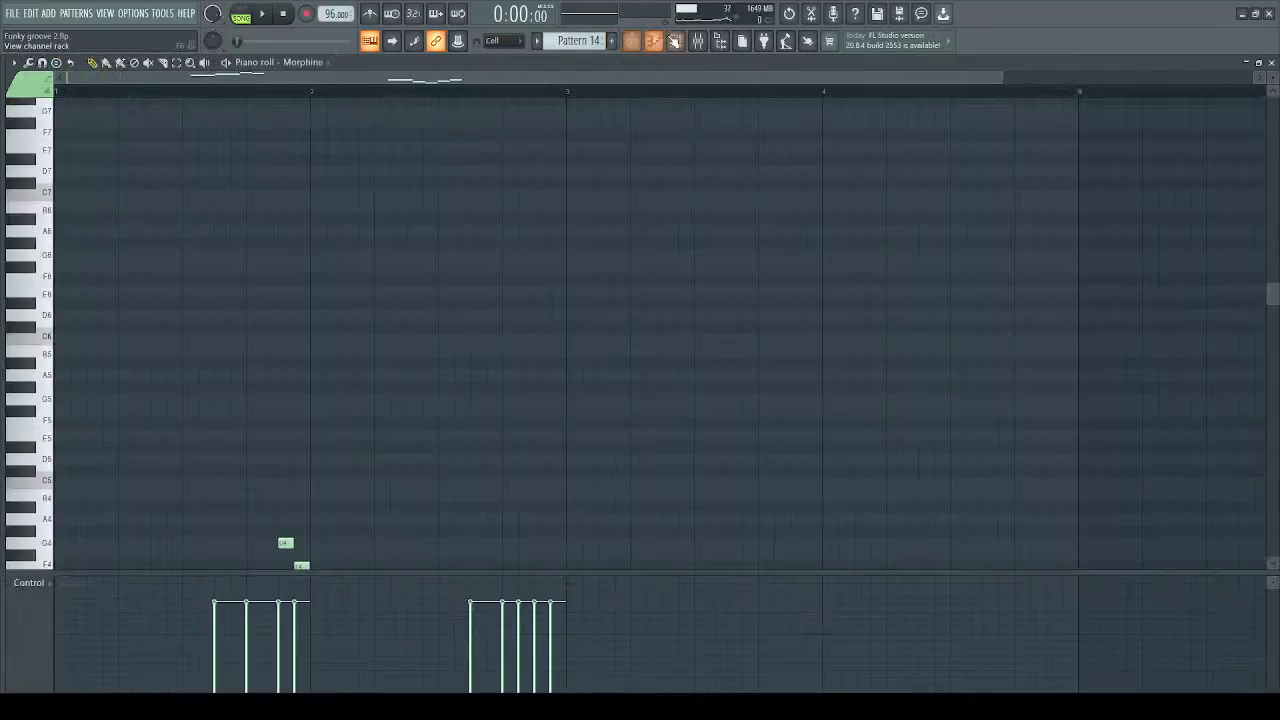
pyautogui.click(633, 44)
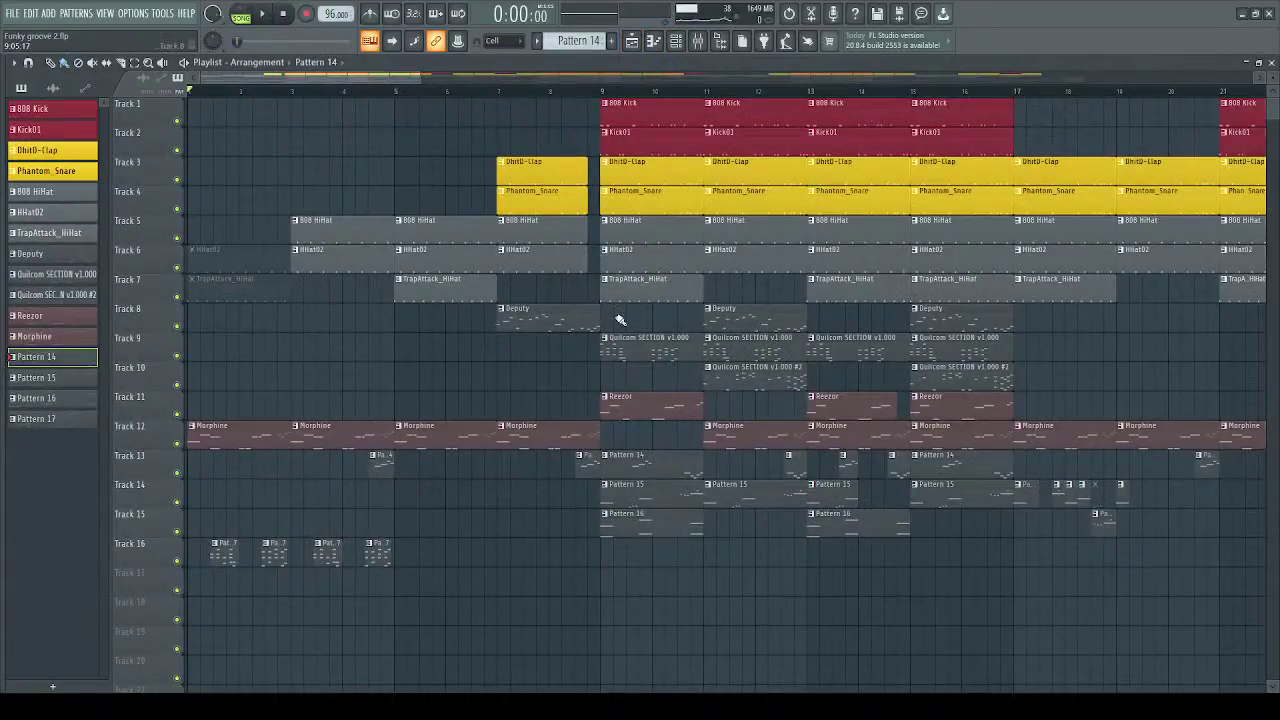
# Solo Track 9 in the playlist and unmute Tracks 11, 13, 14 and 15 alongside it
pyautogui.rightClick(178, 355)
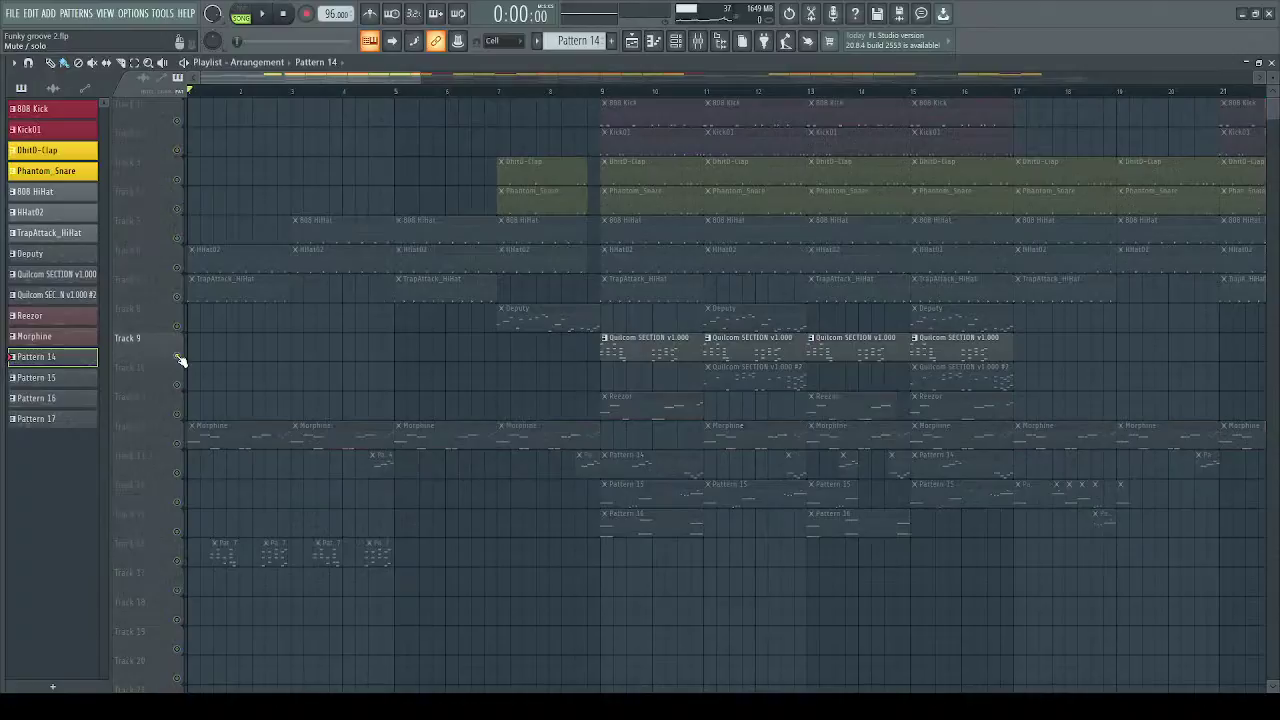
pyautogui.click(178, 474)
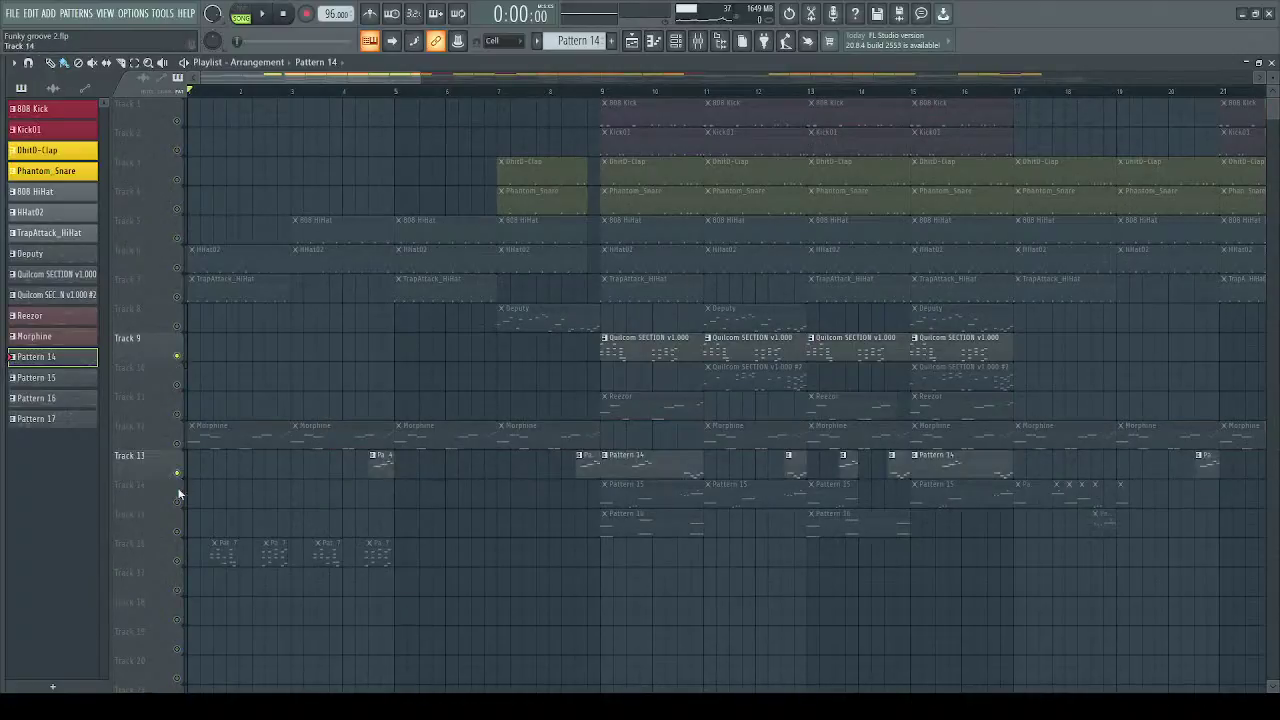
pyautogui.click(177, 503)
pyautogui.click(178, 531)
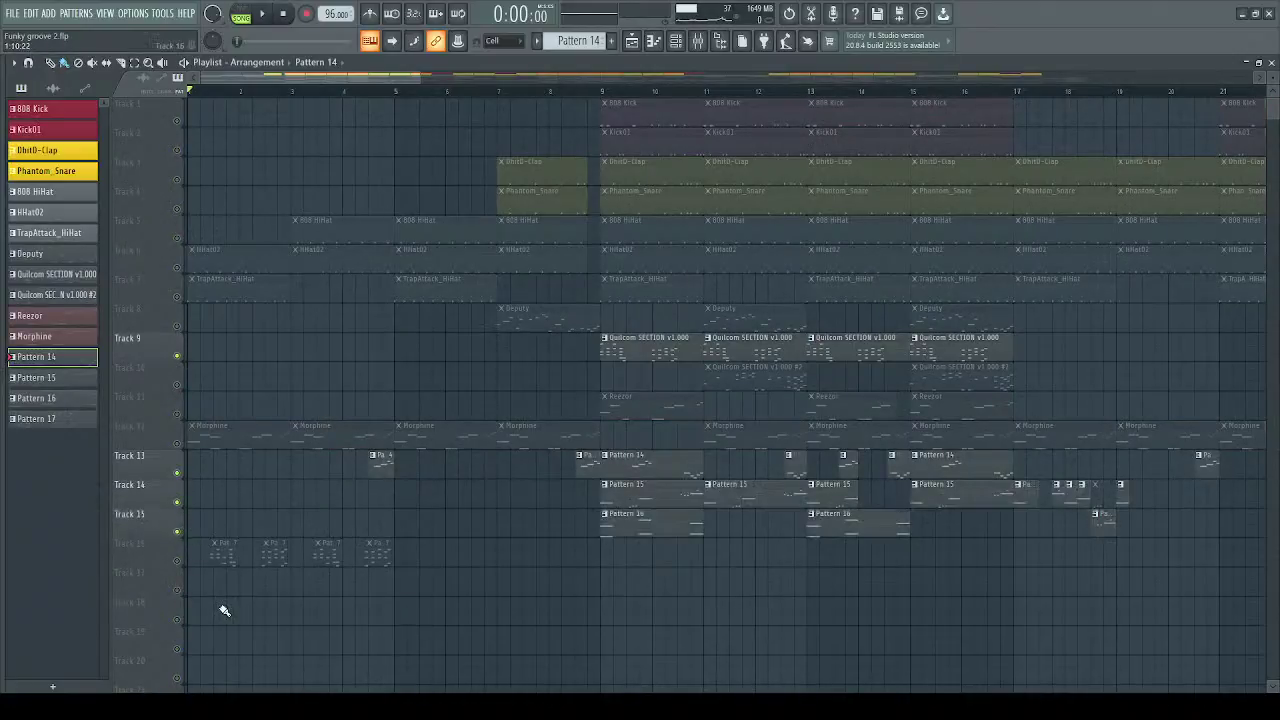
pyautogui.click(178, 414)
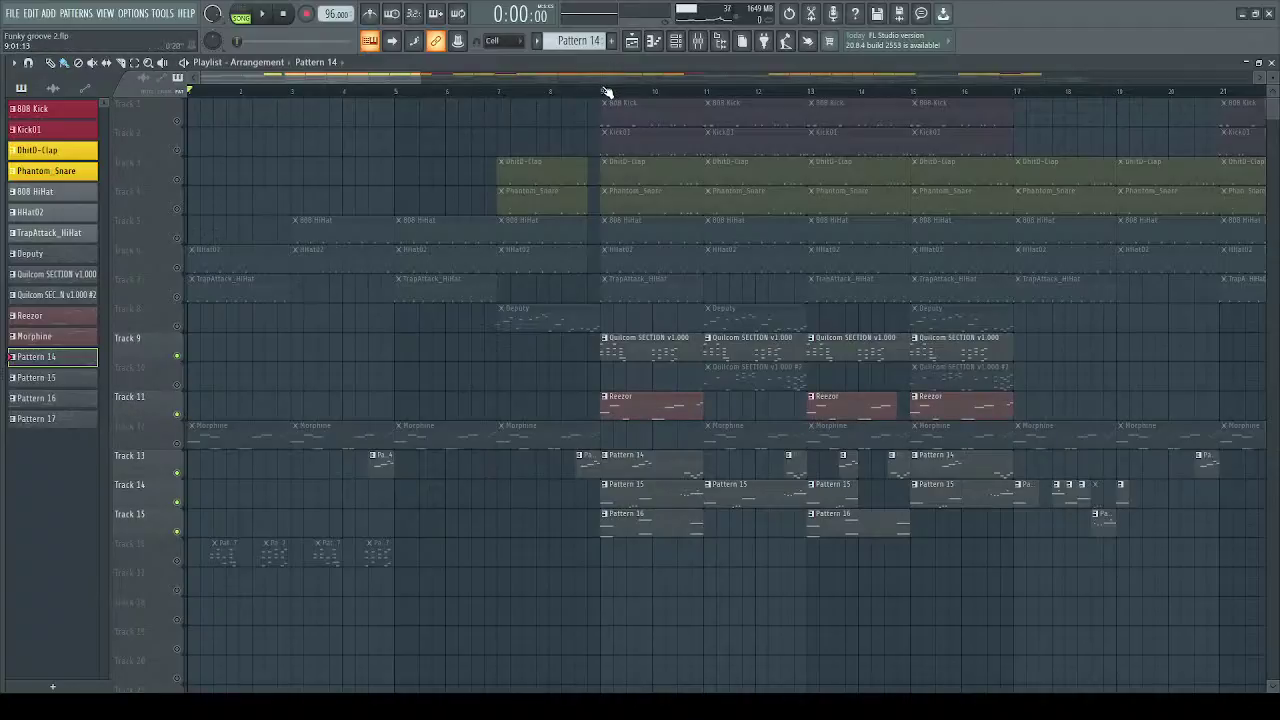
# Audition the active tracks from bar 9, first with and then without Tracks 11 and 15
pyautogui.press('space')
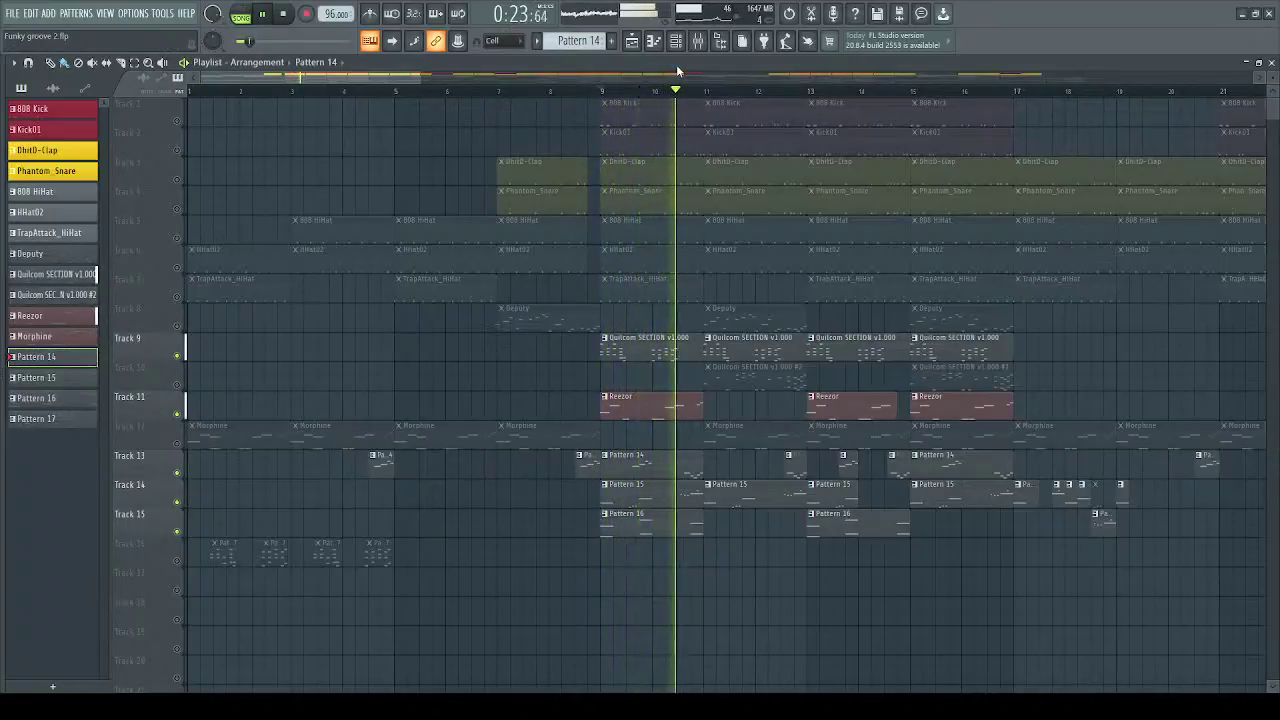
pyautogui.press('space')
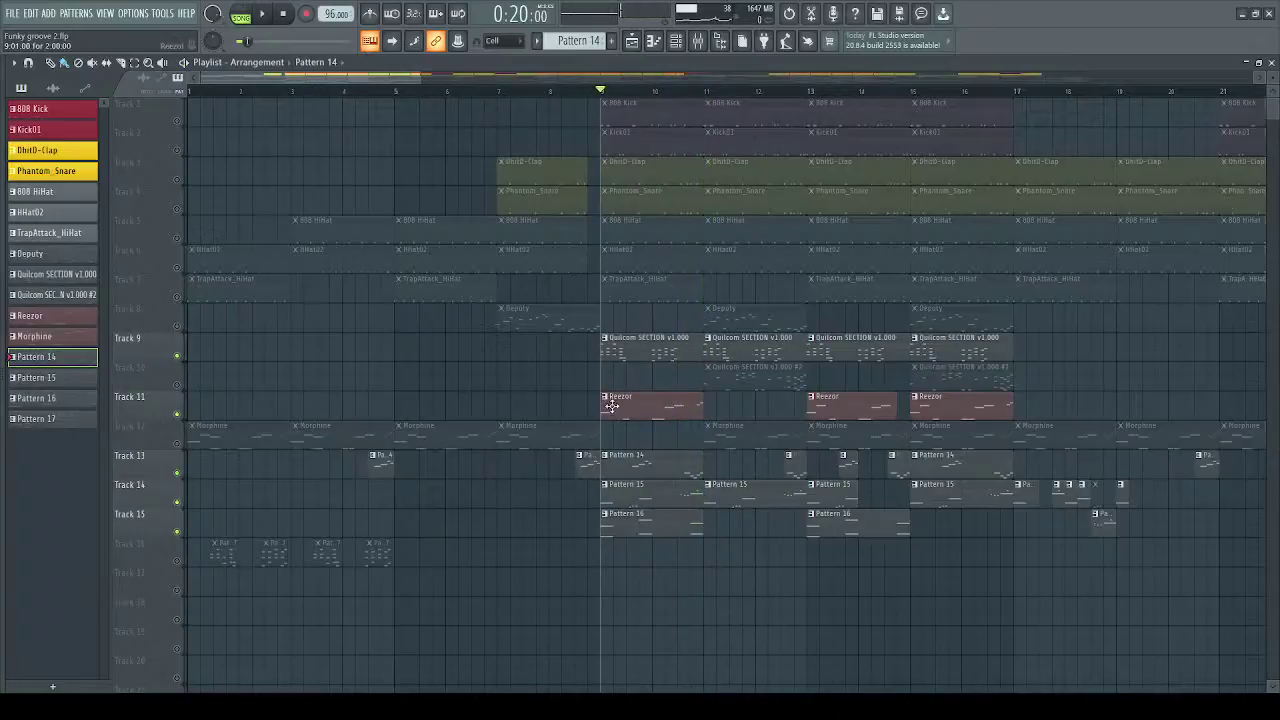
pyautogui.click(178, 414)
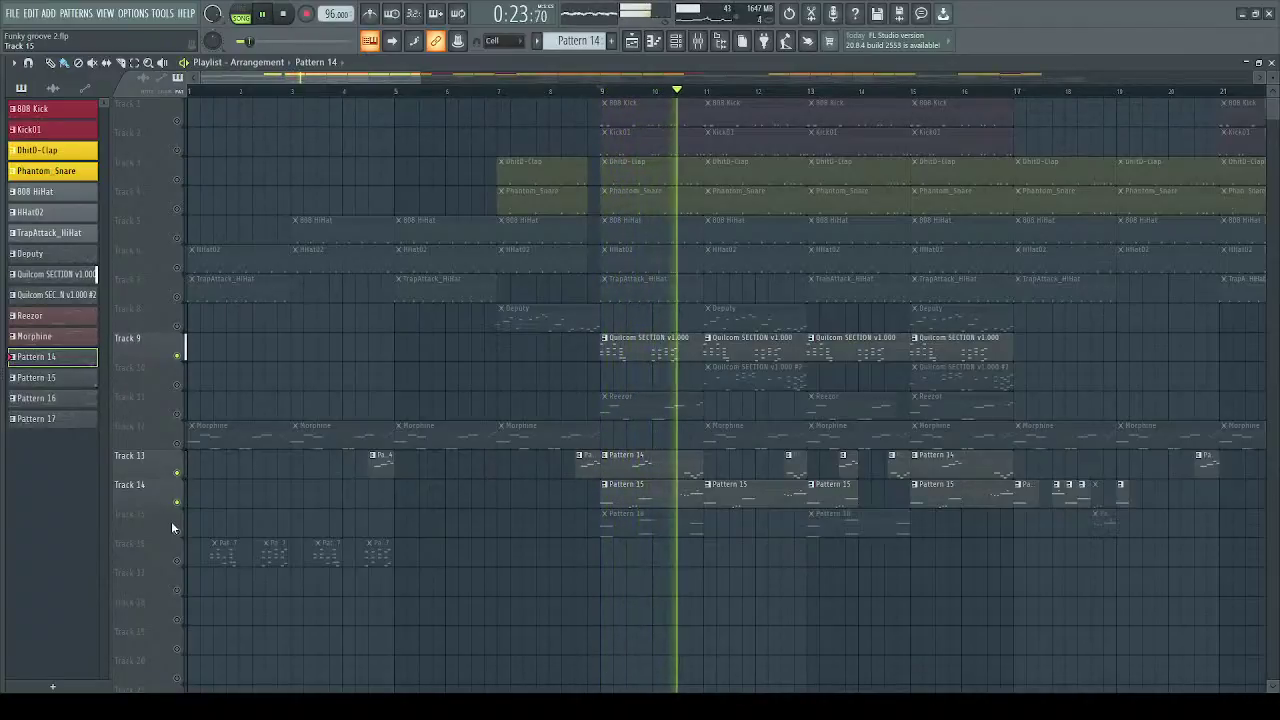
pyautogui.press('space')
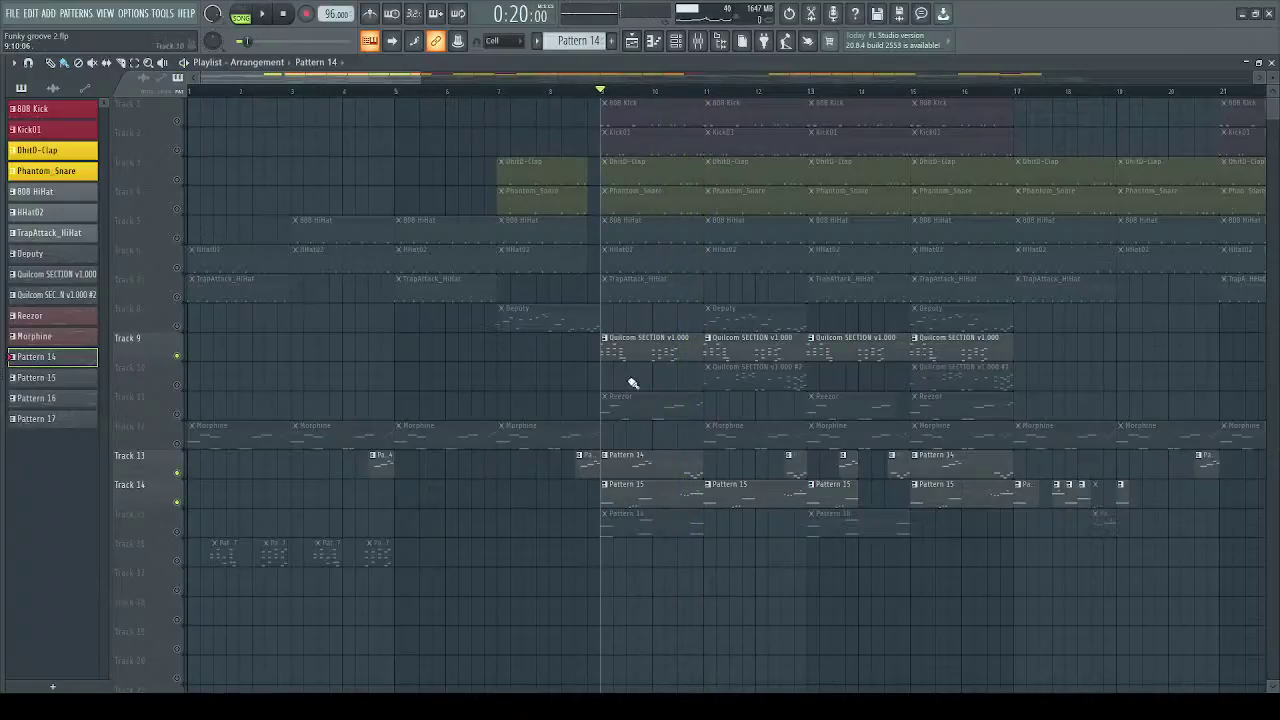
# Unmute Tracks 11 and 15 again and audition them from bar 9 with Tracks 9, 13 and 14
pyautogui.click(178, 414)
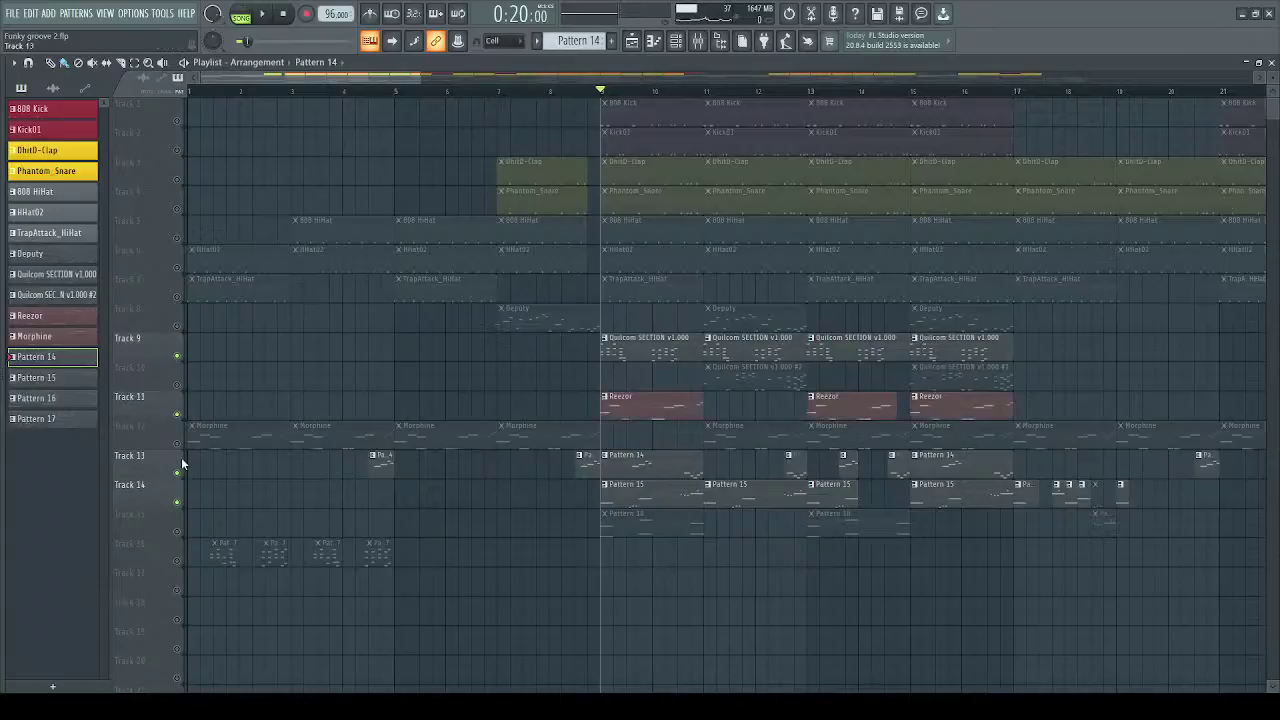
pyautogui.click(177, 531)
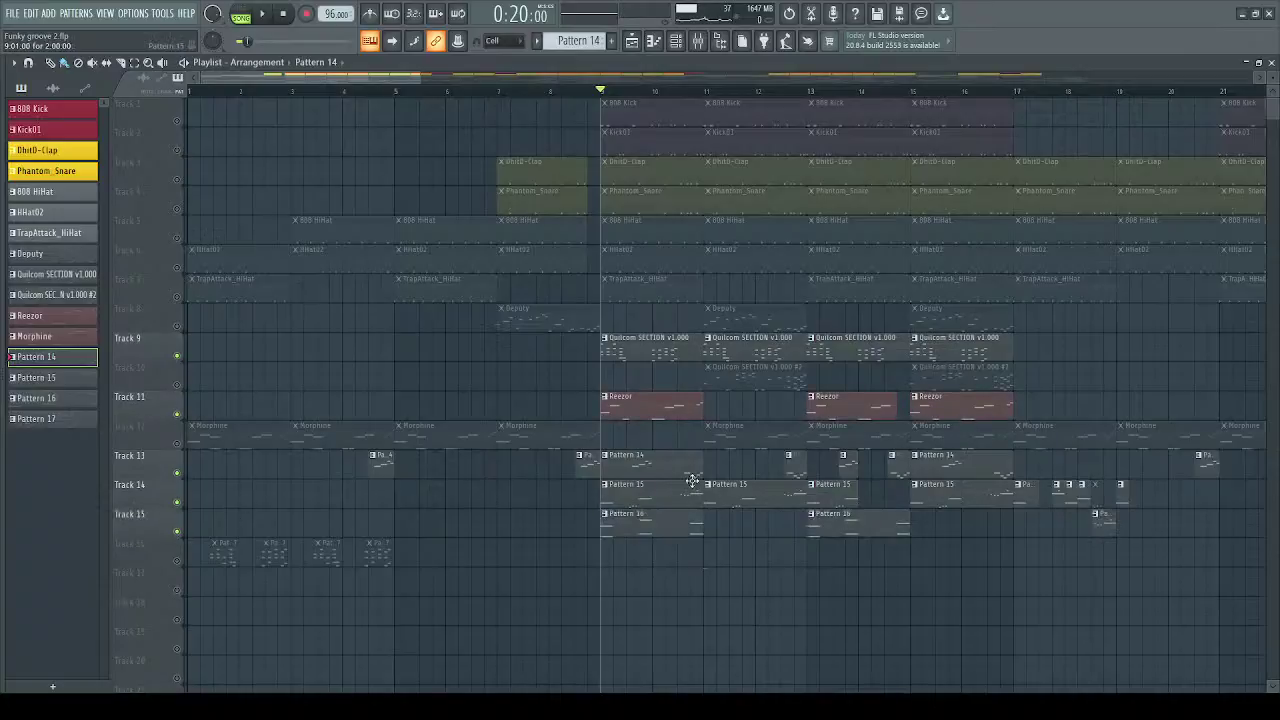
pyautogui.press('space')
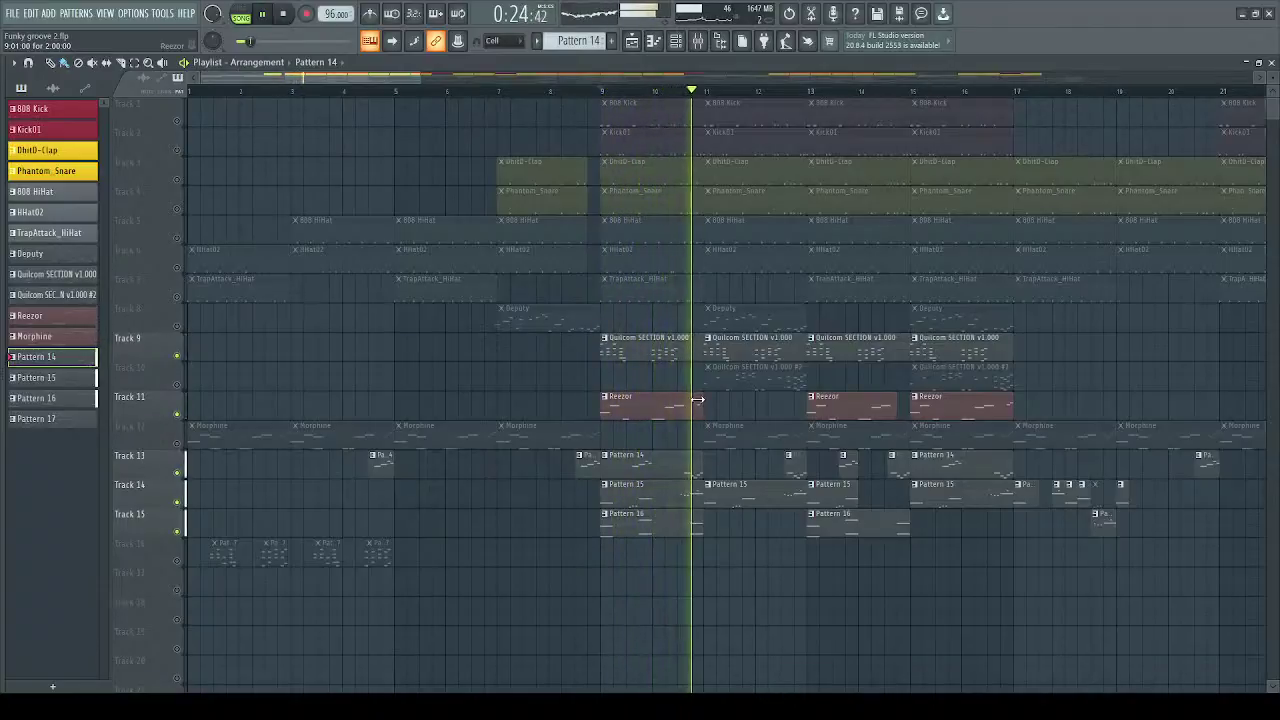
pyautogui.press('space')
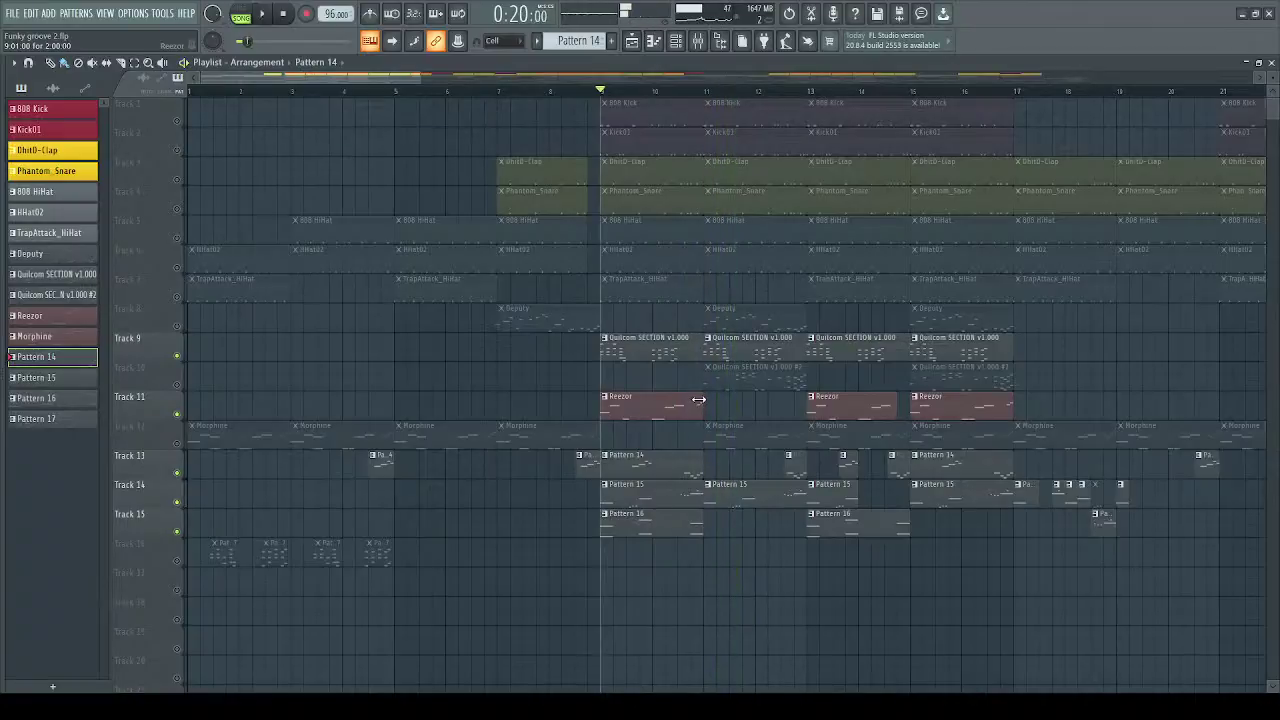
# Unmute Track 12 and all other muted tracks, play the full arrangement, and look through its sections up to bar 57
pyautogui.click(178, 445)
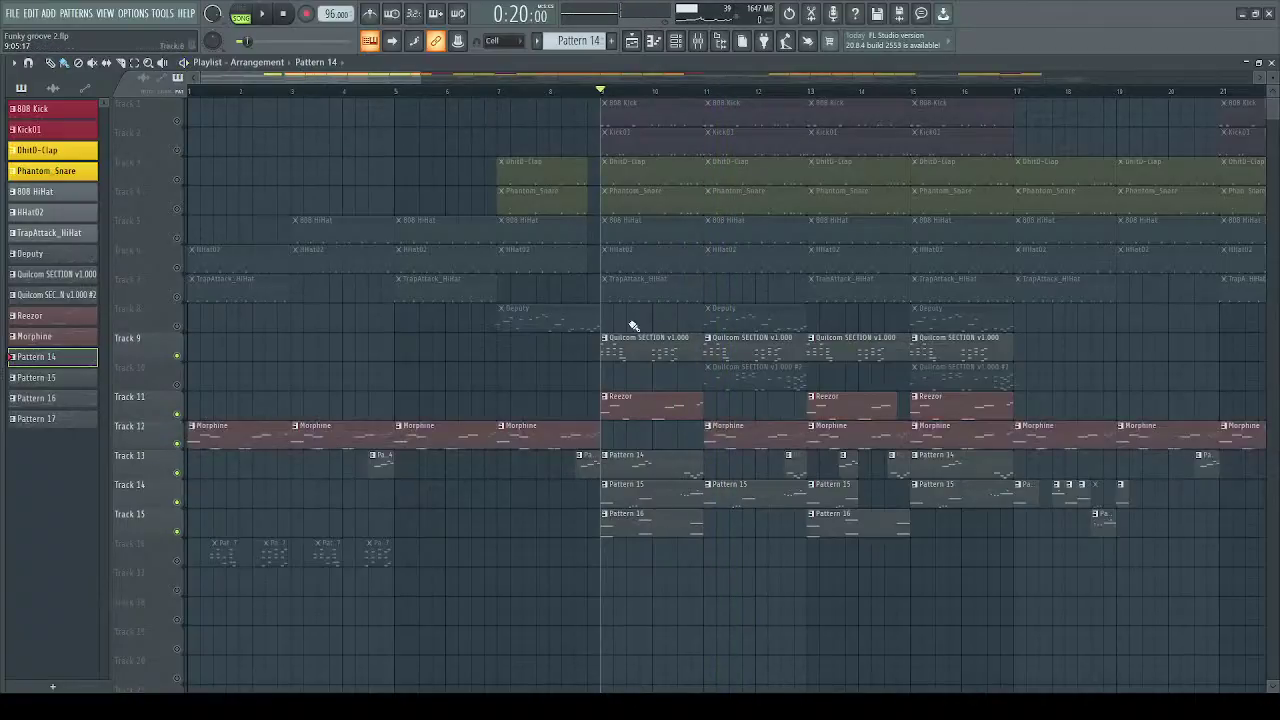
pyautogui.click(178, 303)
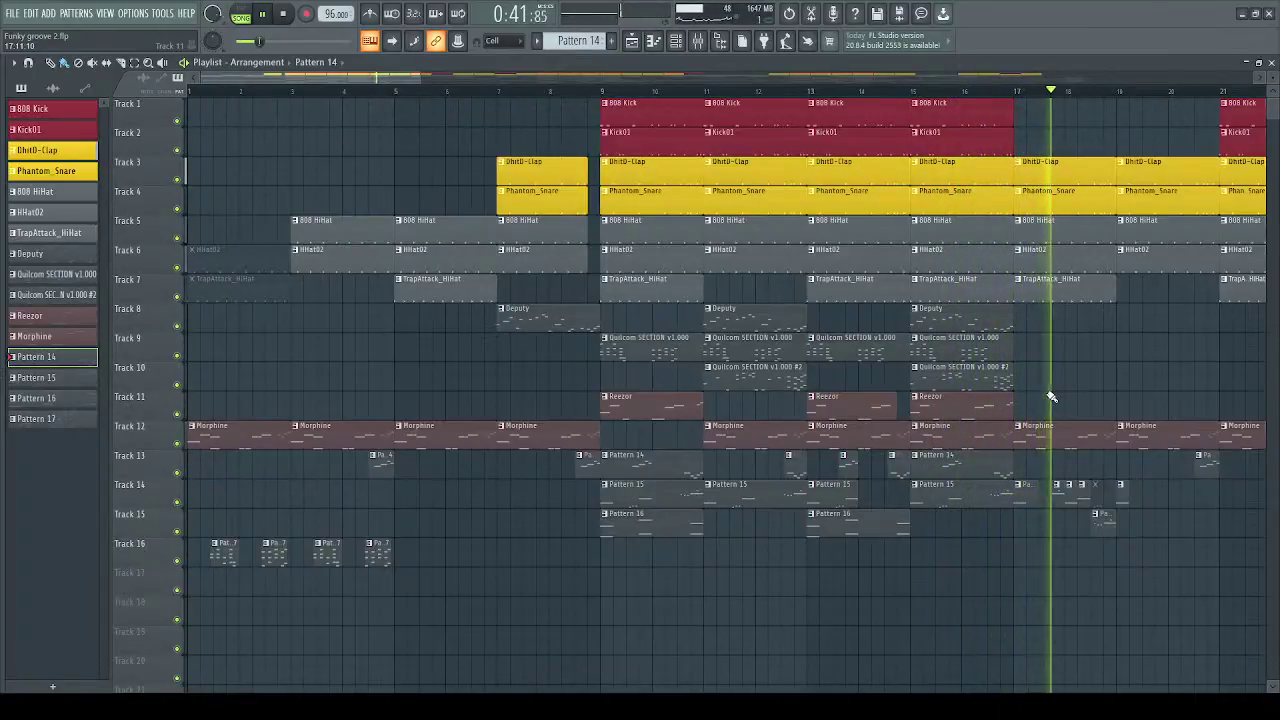
pyautogui.moveTo(1166, 413); pyautogui.dragTo(571, 400)
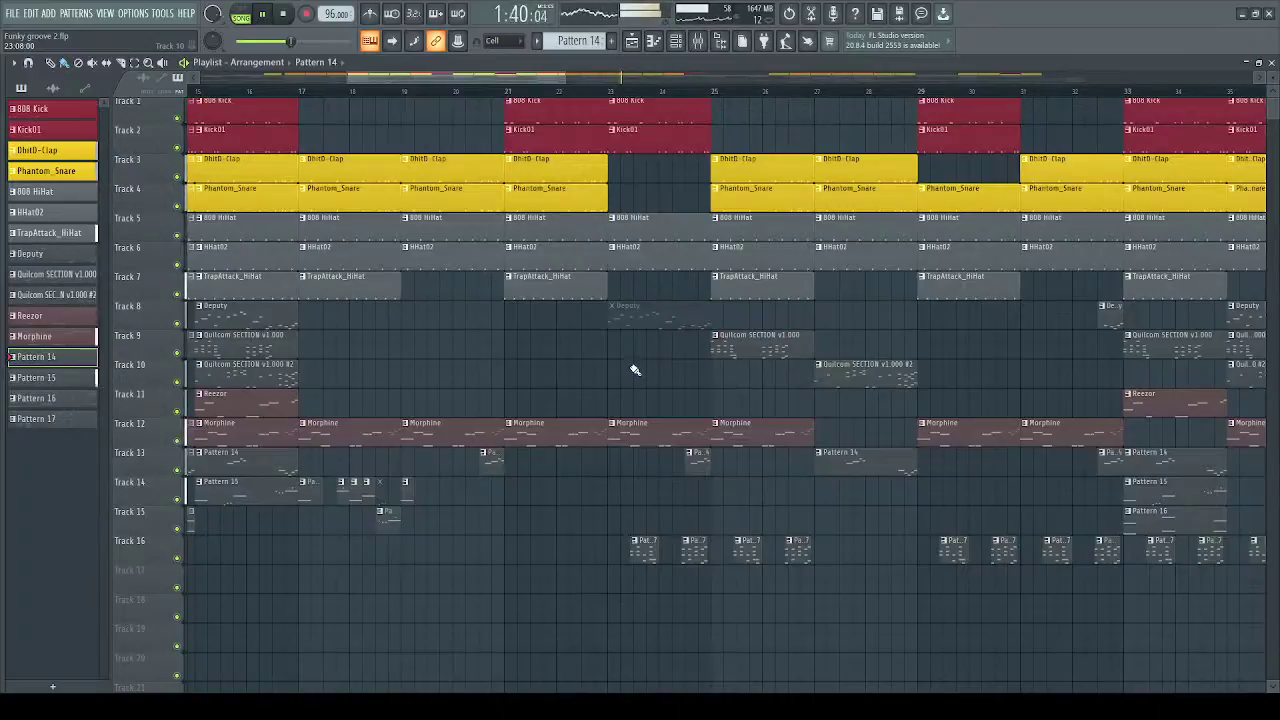
pyautogui.moveTo(535, 77); pyautogui.dragTo(761, 70)
pyautogui.press('space')
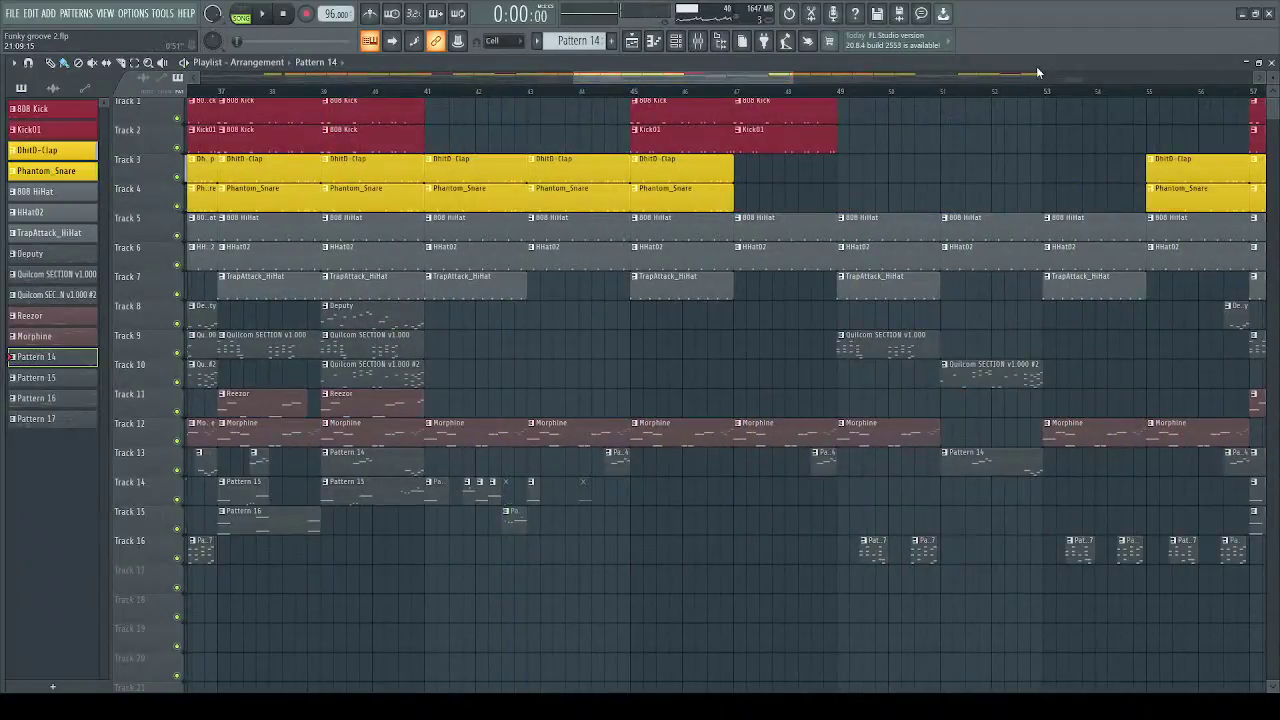
# Show the mixer below the playlist
pyautogui.click(705, 41)
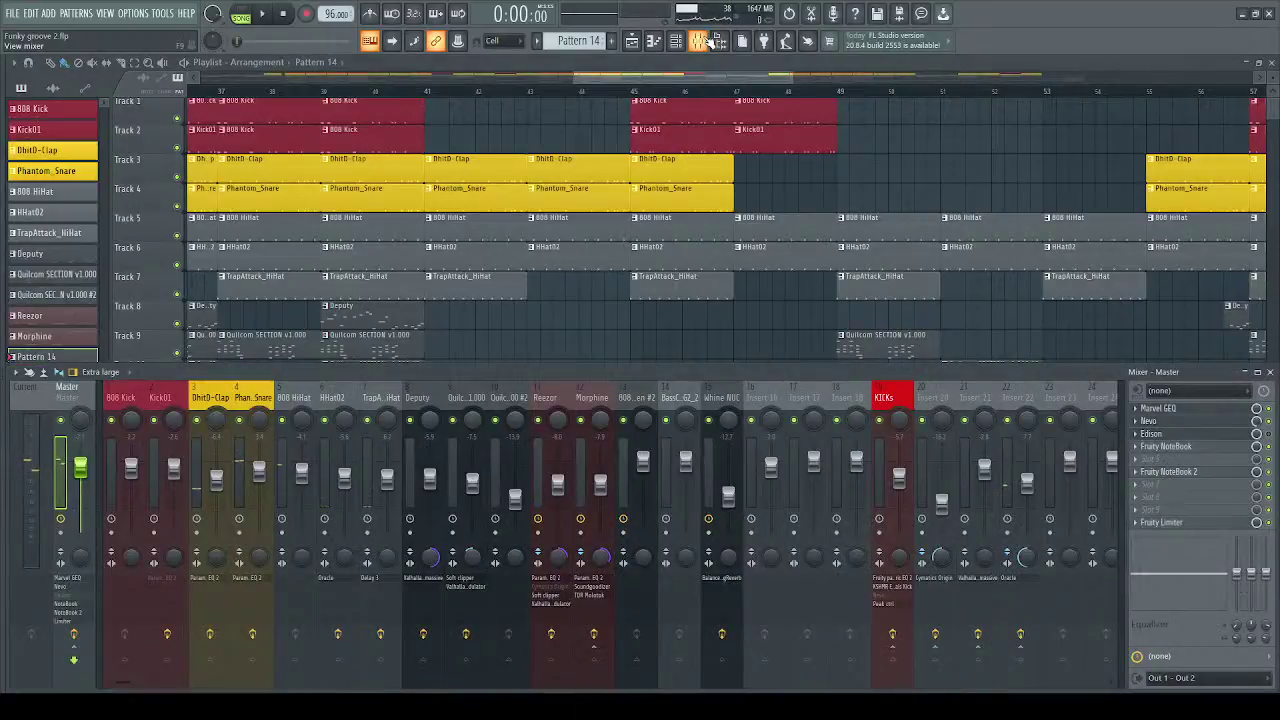